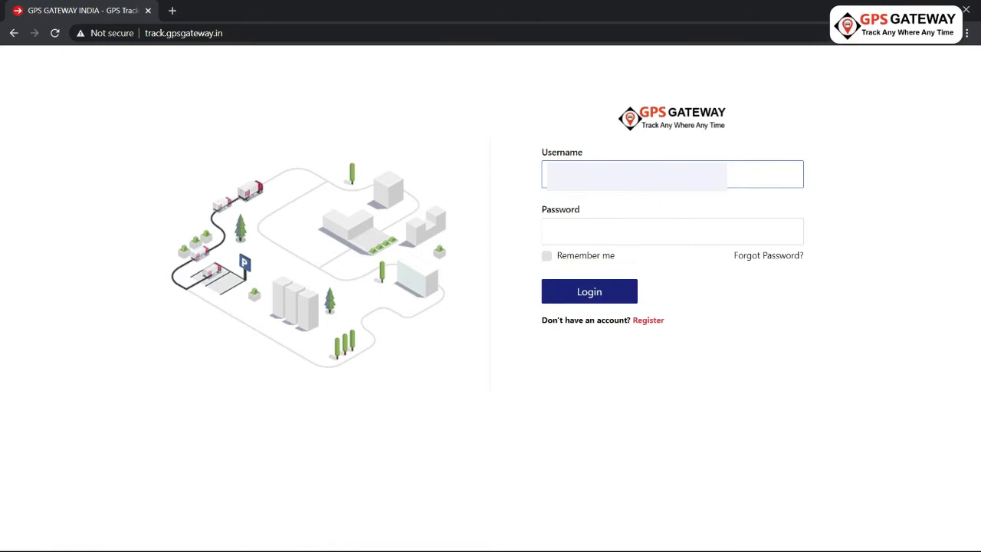
Log in by entering the account password, and open the new Version 5.7 interface.
{"action": "key", "text": "Tab"}
{"action": "type", "text": "••••••"}
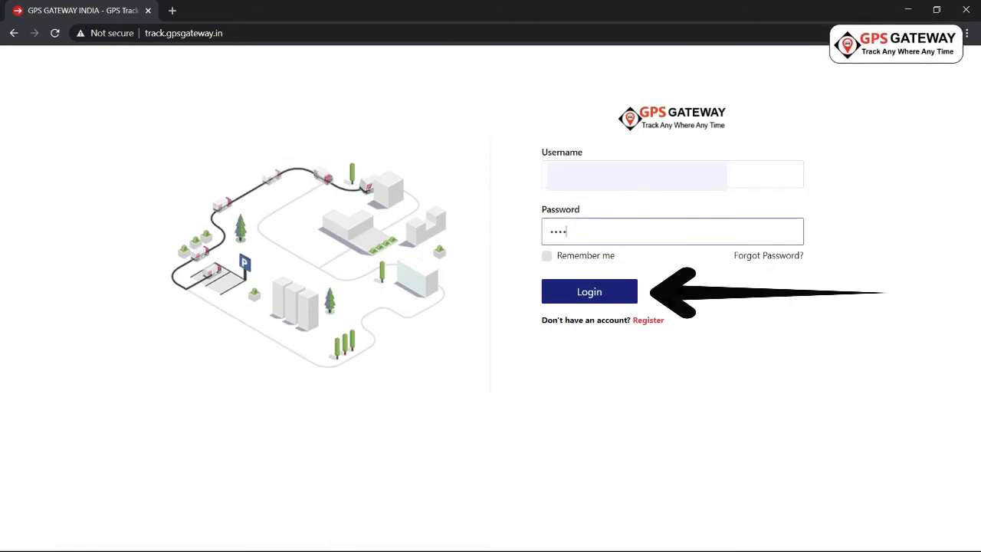
{"action": "left_click", "coordinate": [592, 291]}
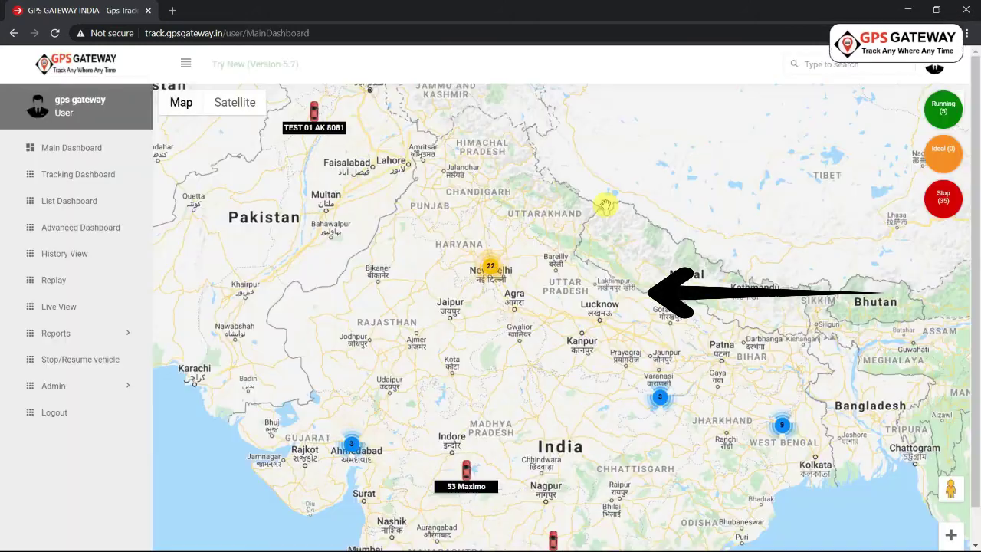
{"action": "left_click", "coordinate": [277, 69]}
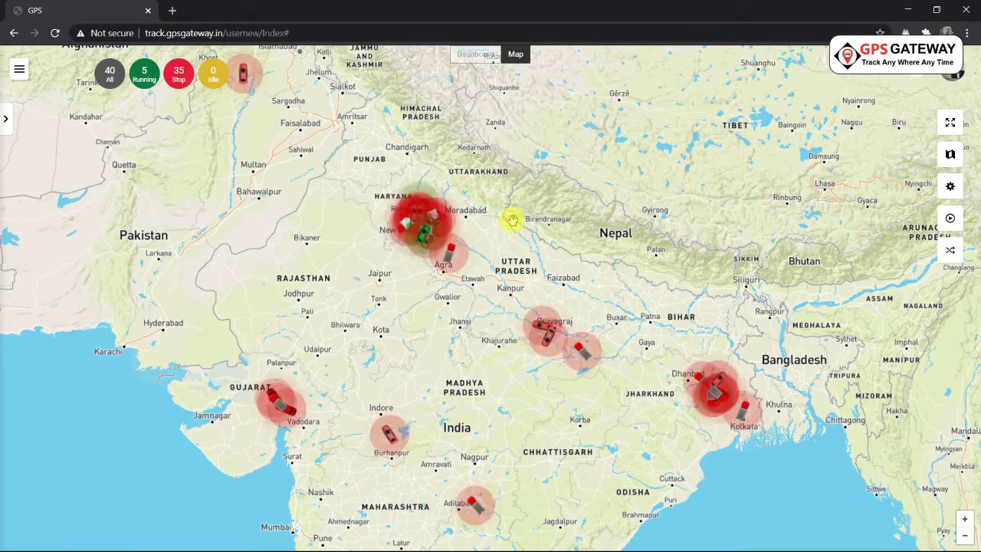
Show the map full screen and review the base map choices, including Street, Light10, Outdoor and the Google map types.
{"action": "left_click", "coordinate": [950, 123]}
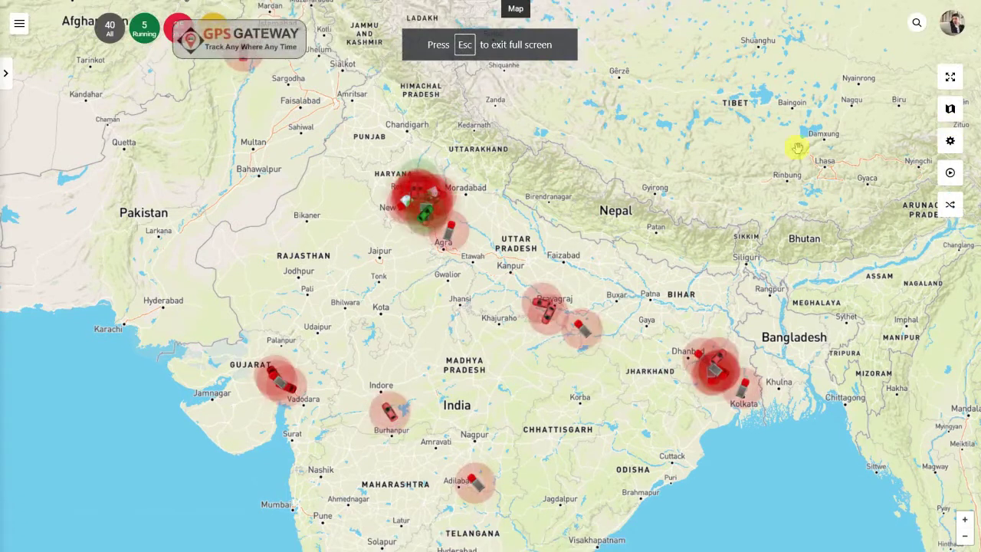
{"action": "left_click", "coordinate": [950, 110]}
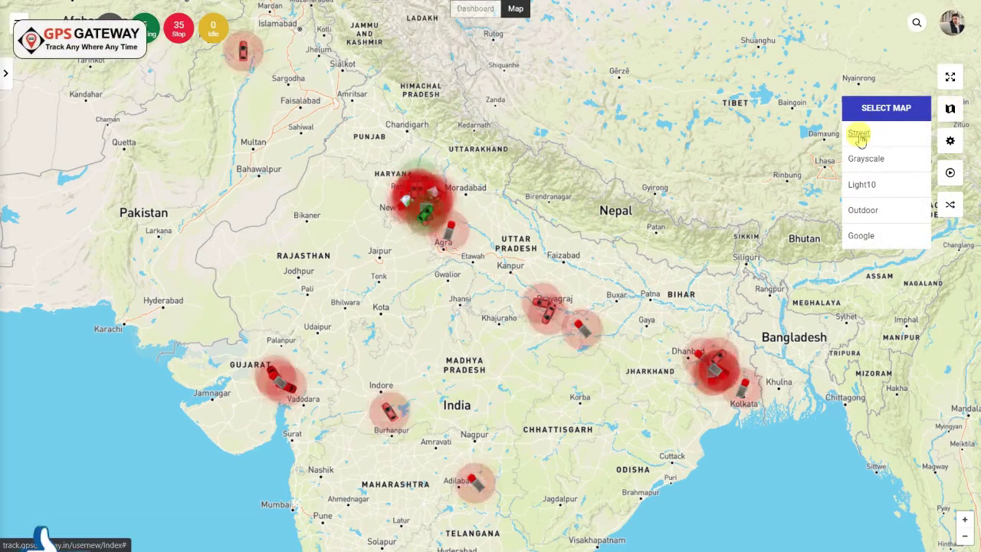
{"action": "left_click", "coordinate": [859, 136]}
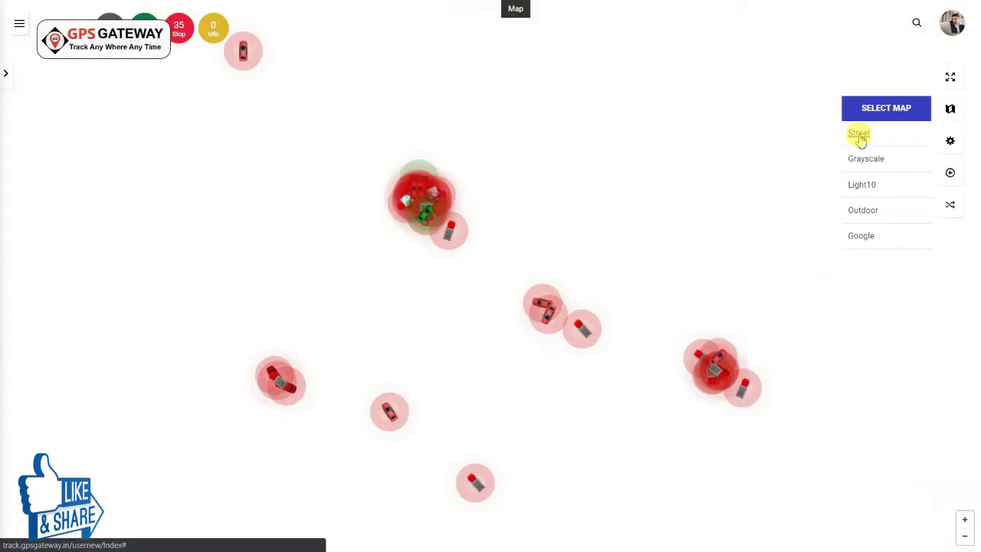
{"action": "left_click", "coordinate": [861, 185]}
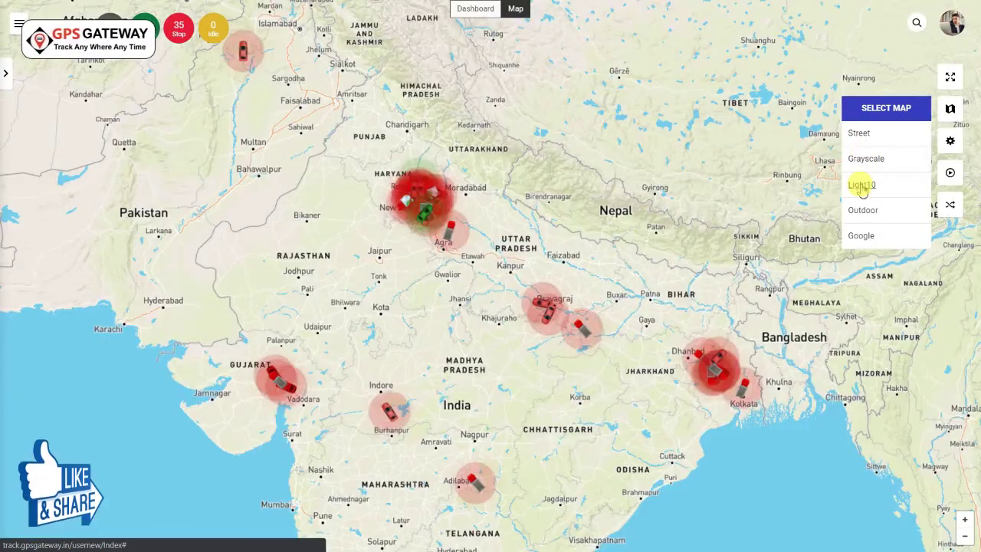
{"action": "left_click", "coordinate": [862, 210]}
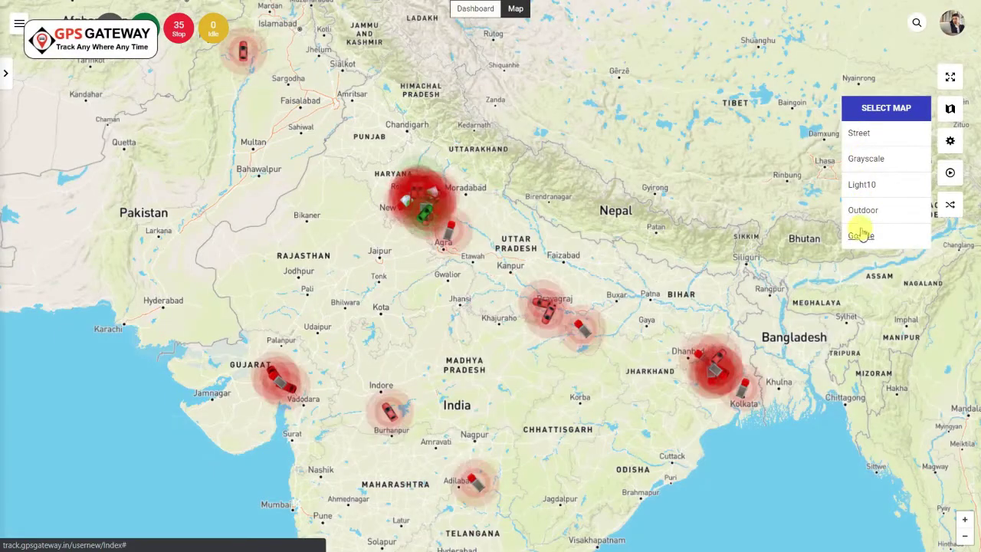
{"action": "mouse_move", "coordinate": [861, 236]}
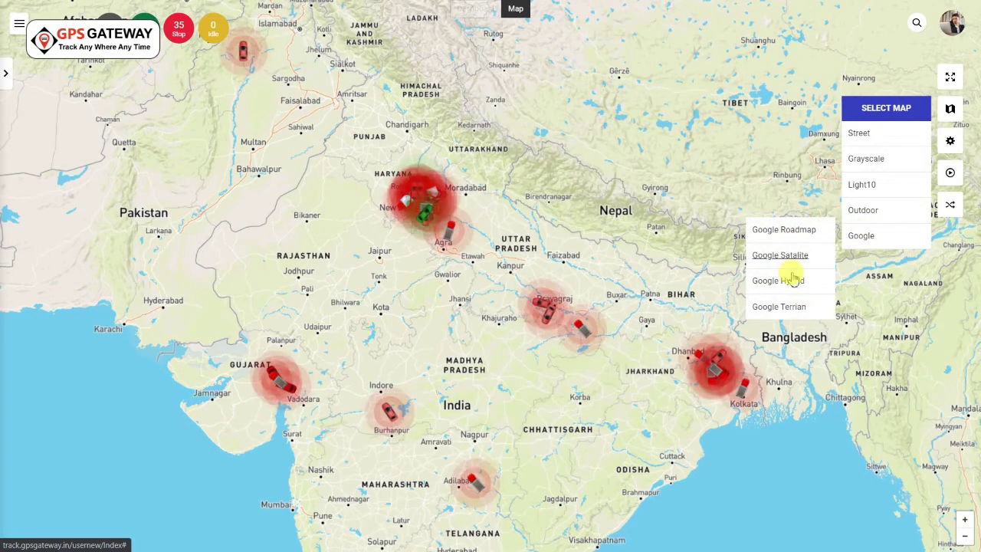
{"action": "left_click", "coordinate": [791, 308]}
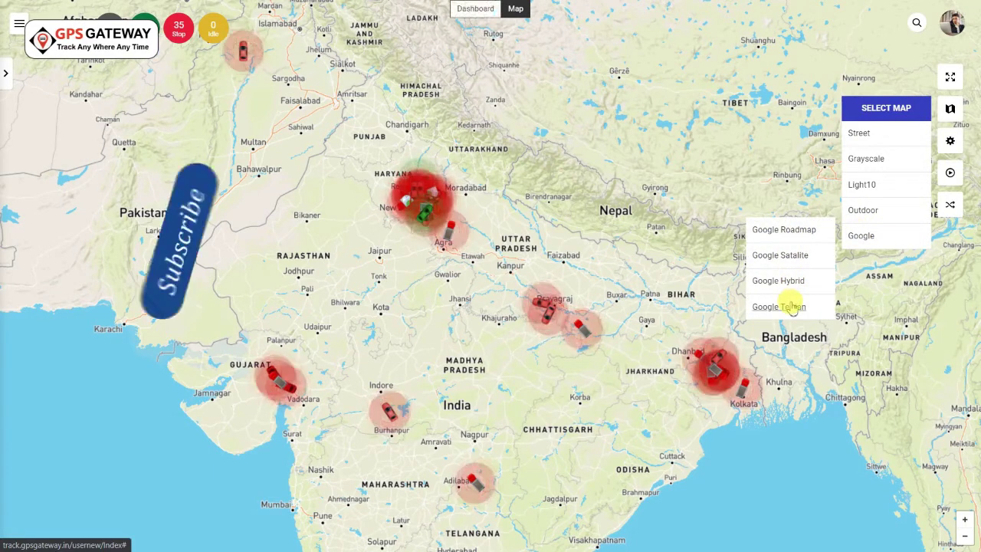
Enable the Label, Cluster, POI and GEOFENCING options in the map settings.
{"action": "left_click", "coordinate": [950, 144]}
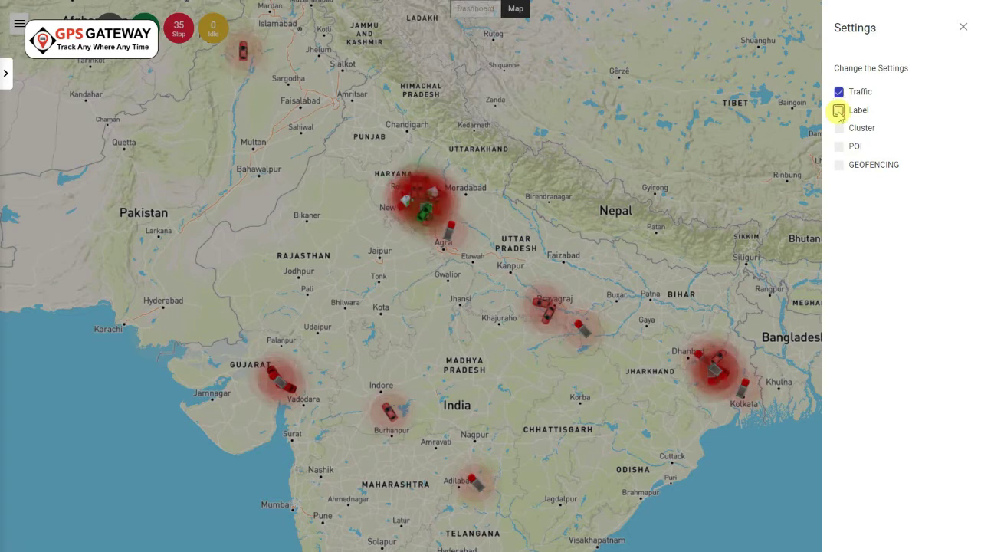
{"action": "left_click", "coordinate": [838, 112]}
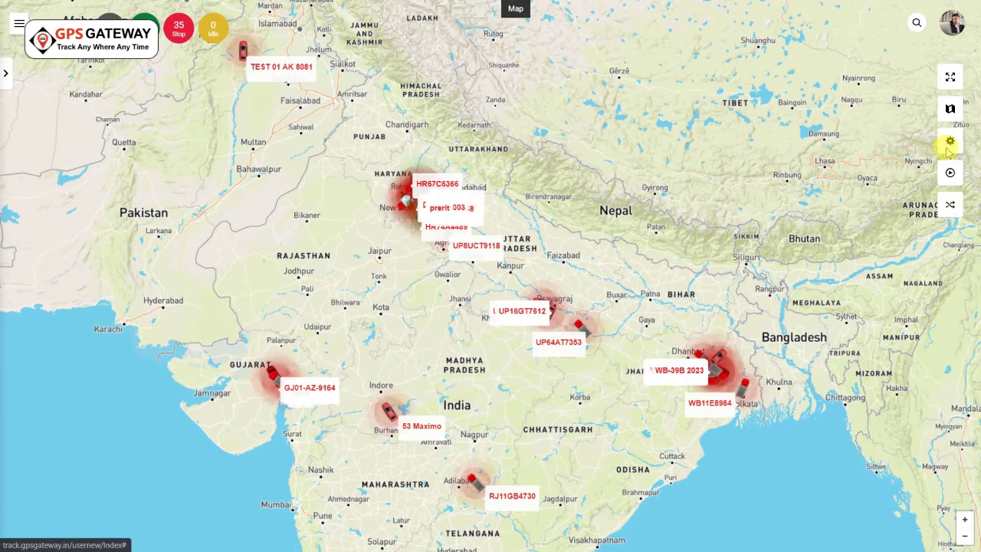
{"action": "left_click", "coordinate": [950, 145]}
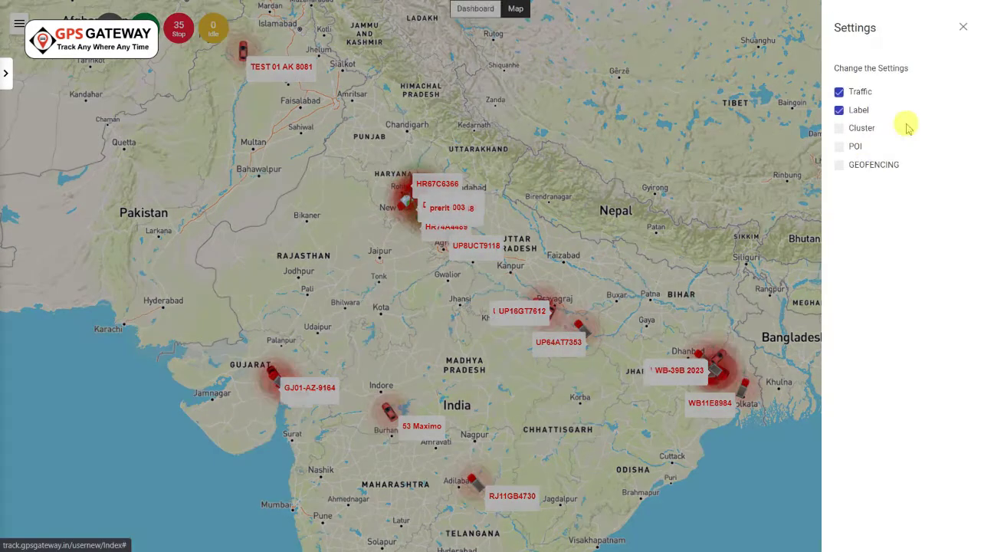
{"action": "left_click", "coordinate": [839, 128]}
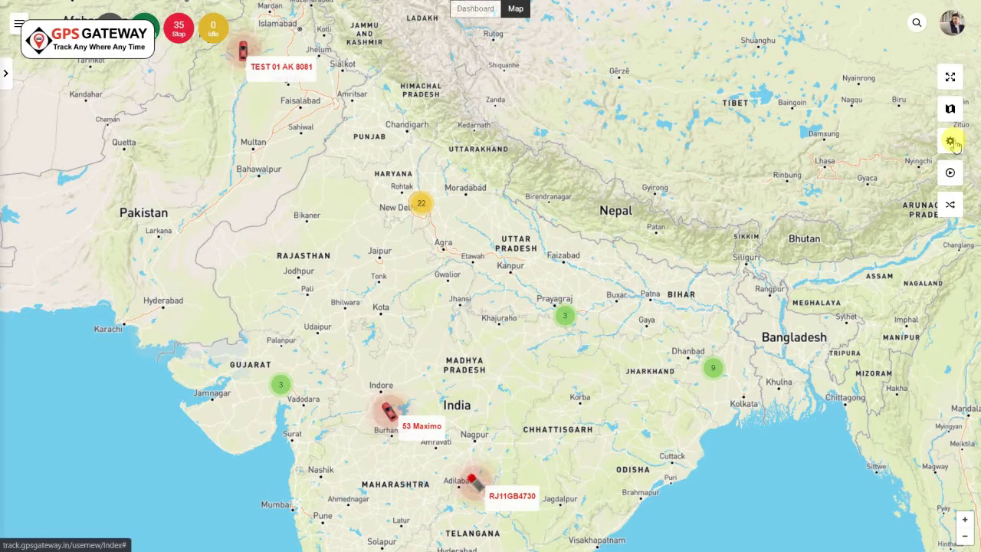
{"action": "left_click", "coordinate": [950, 142]}
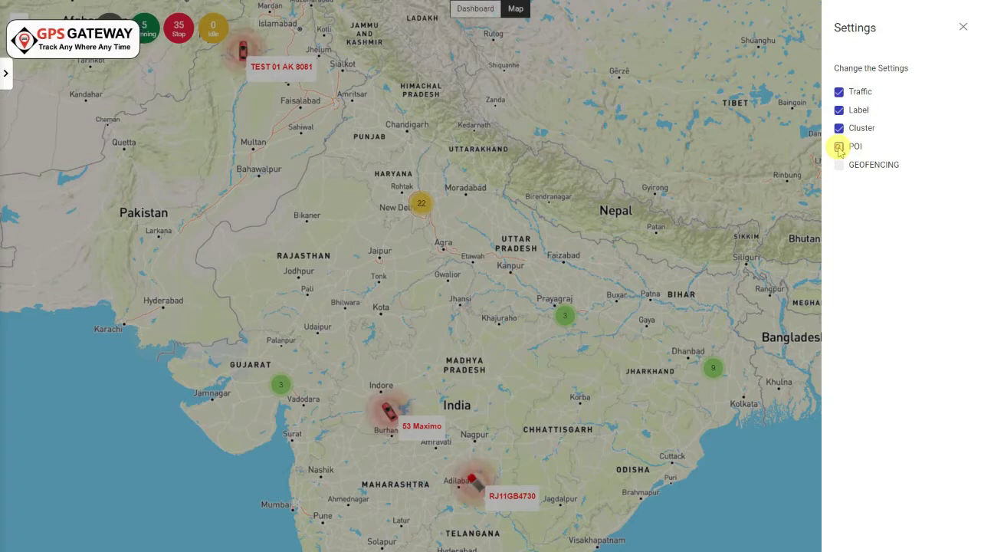
{"action": "left_click", "coordinate": [839, 147]}
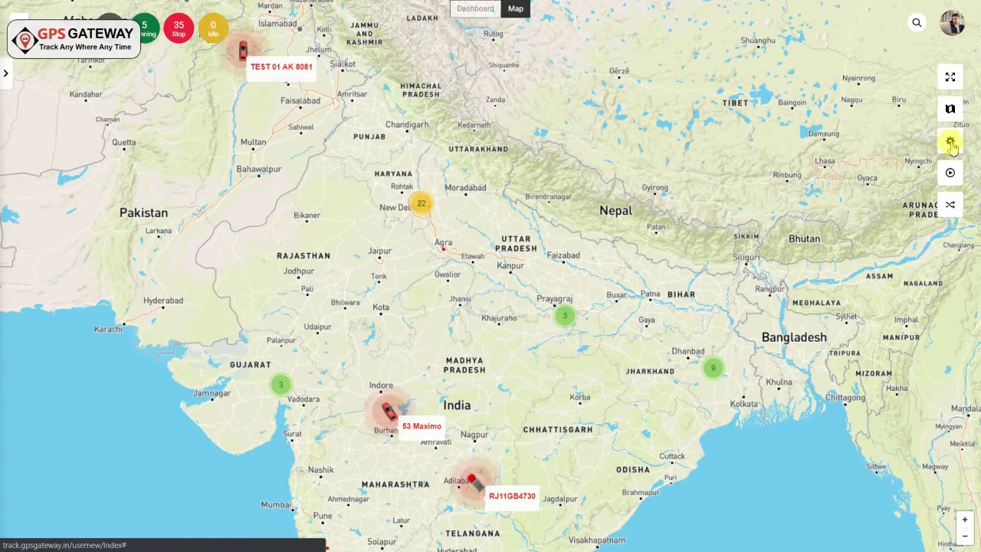
{"action": "left_click", "coordinate": [951, 143]}
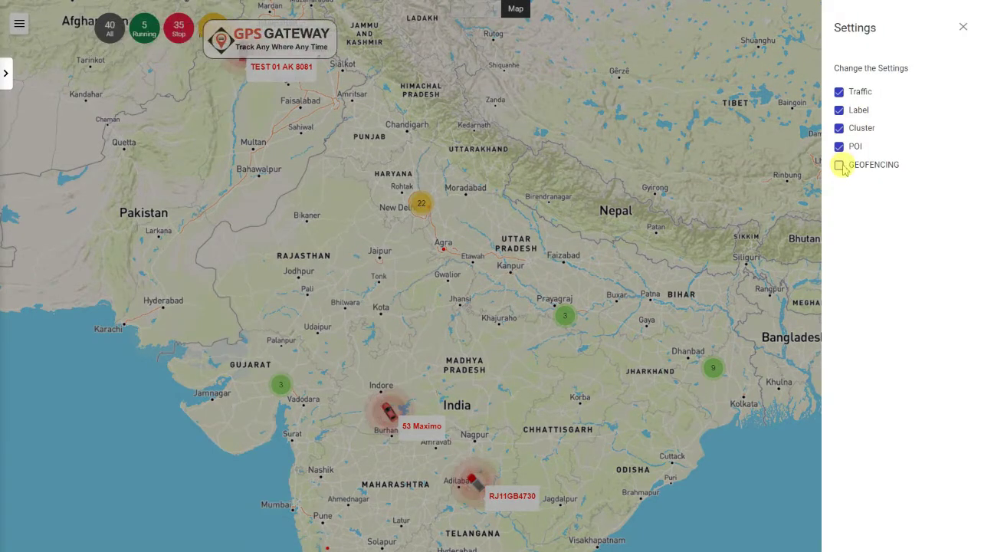
{"action": "left_click", "coordinate": [840, 166]}
{"action": "key", "text": "Escape"}
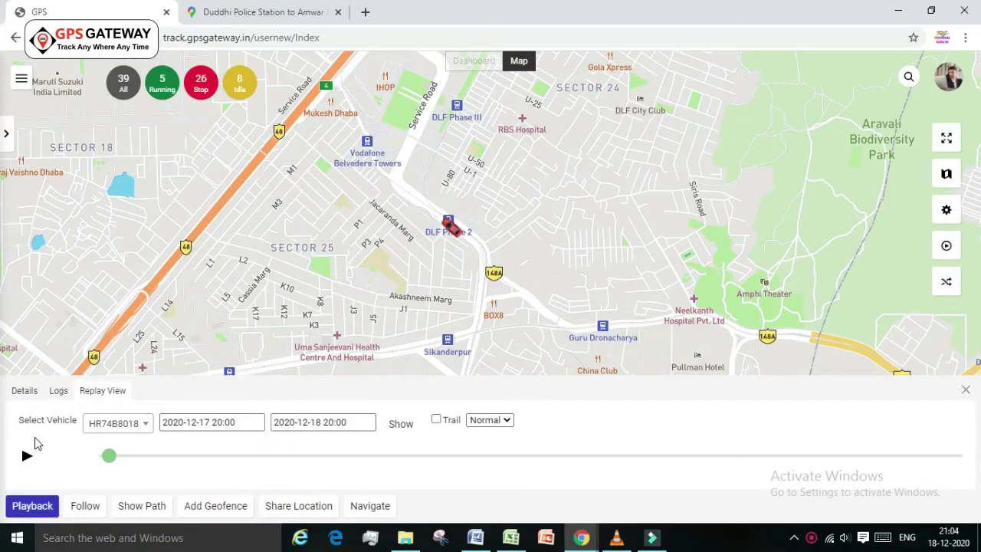
{"action": "left_click", "coordinate": [120, 431]}
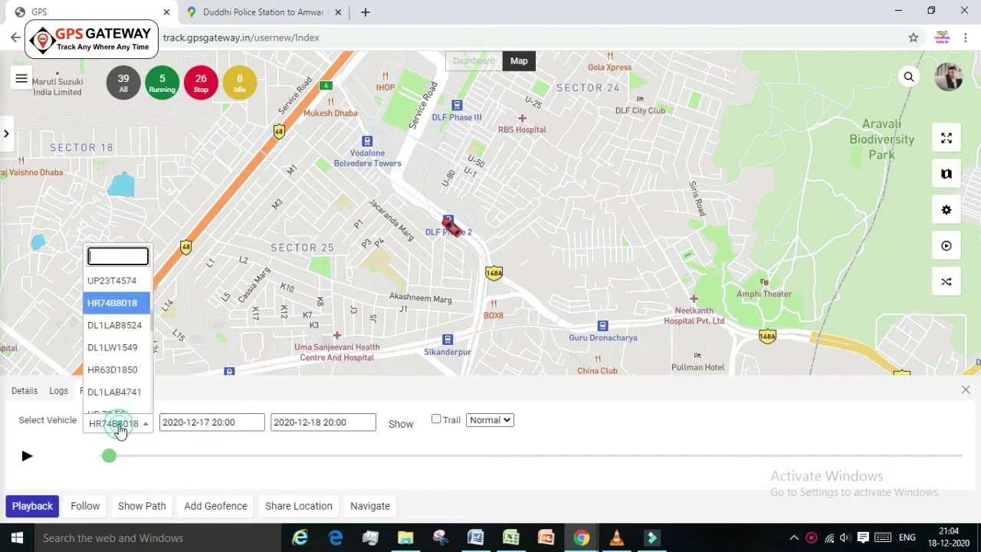
{"action": "left_click", "coordinate": [124, 303]}
{"action": "left_click", "coordinate": [218, 428]}
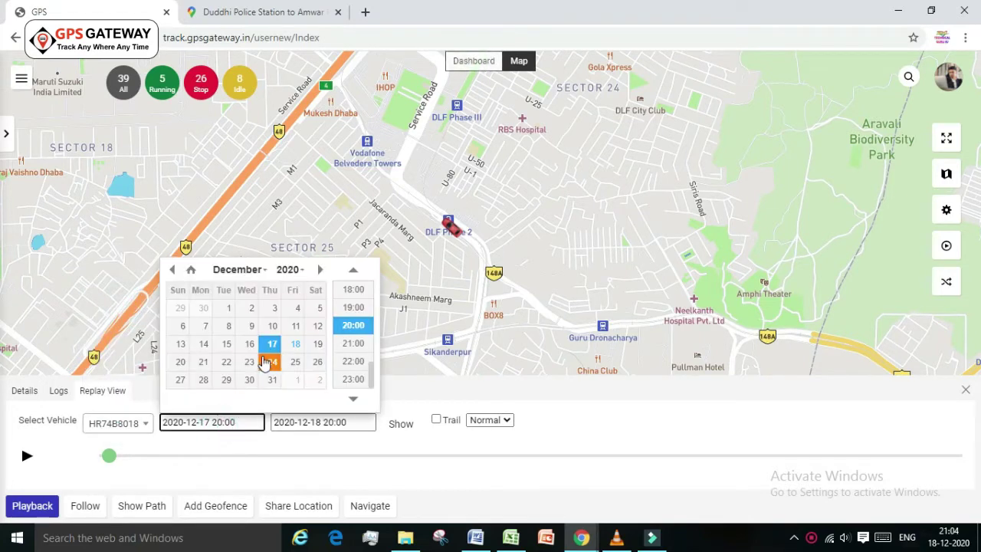
{"action": "left_click", "coordinate": [360, 321]}
{"action": "left_click", "coordinate": [332, 424]}
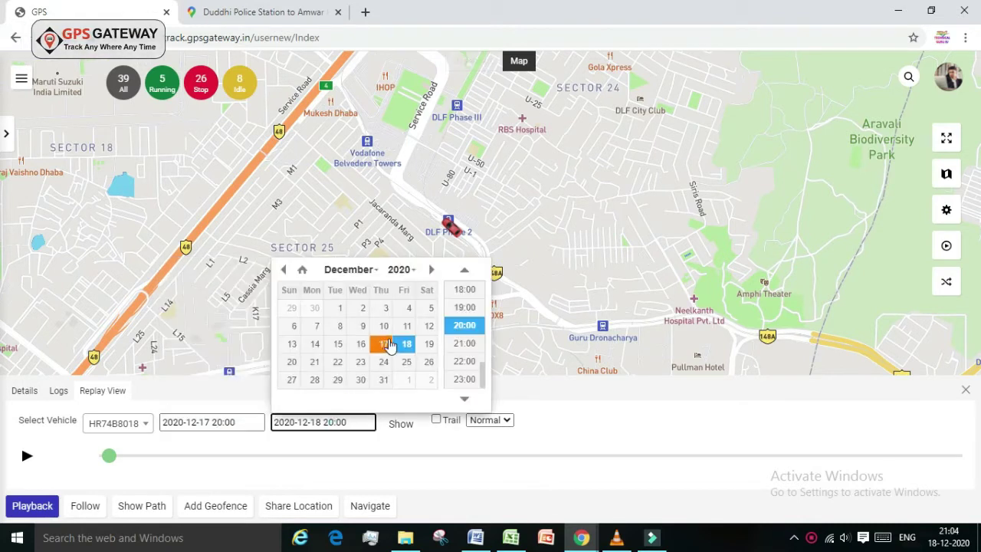
{"action": "left_click", "coordinate": [478, 322]}
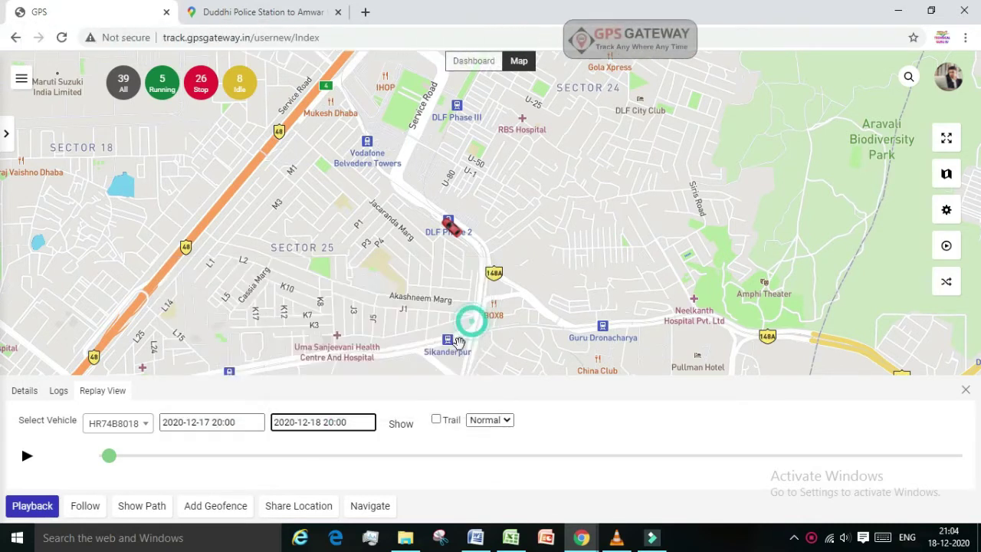
{"action": "left_click", "coordinate": [409, 428]}
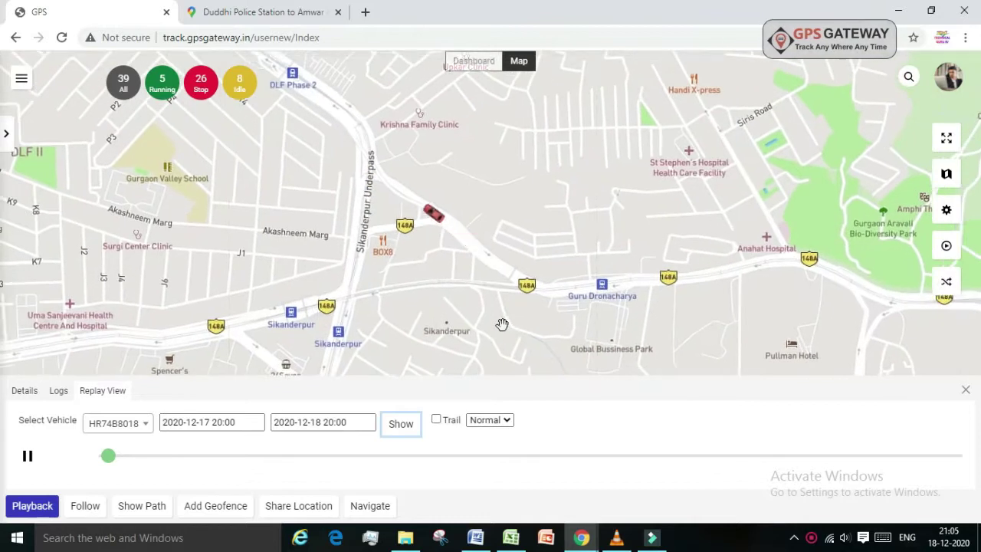
Try the Slow replay speed, and set the playback speed to High.
{"action": "left_click", "coordinate": [497, 421]}
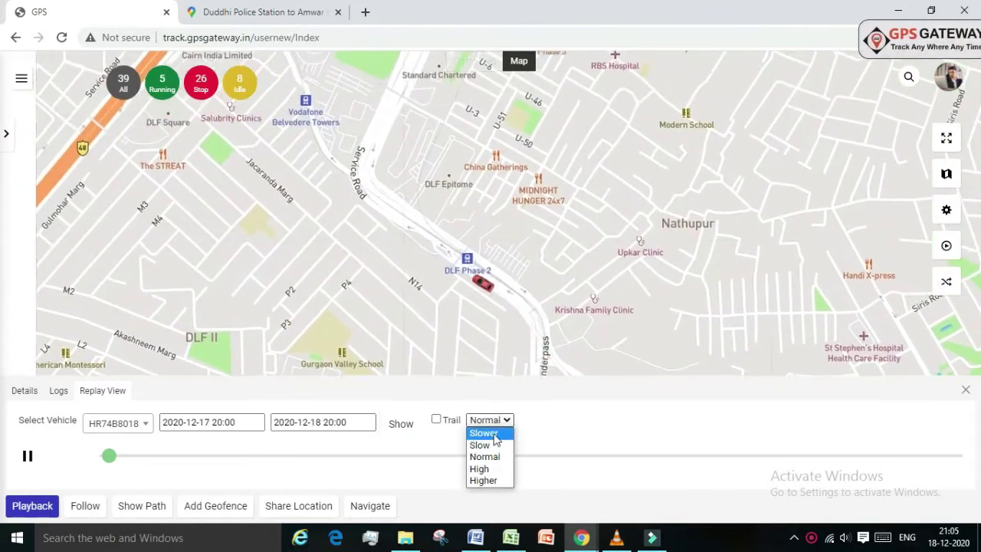
{"action": "left_click", "coordinate": [498, 445]}
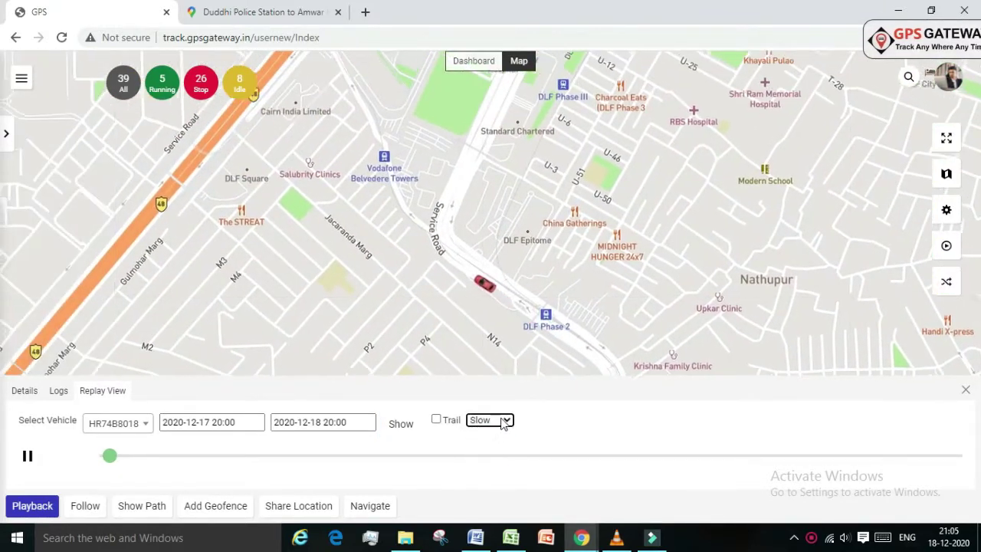
{"action": "left_click", "coordinate": [503, 422]}
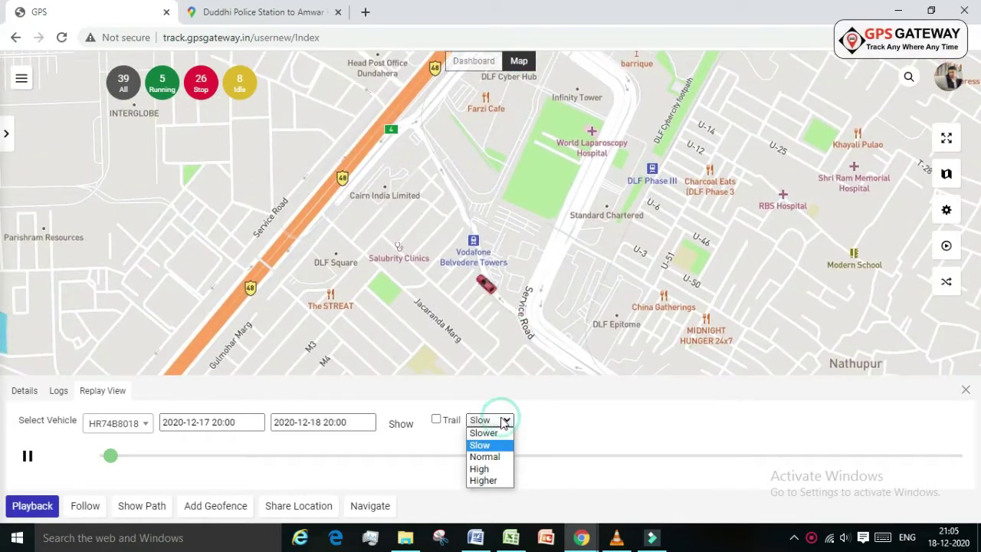
{"action": "left_click", "coordinate": [489, 473]}
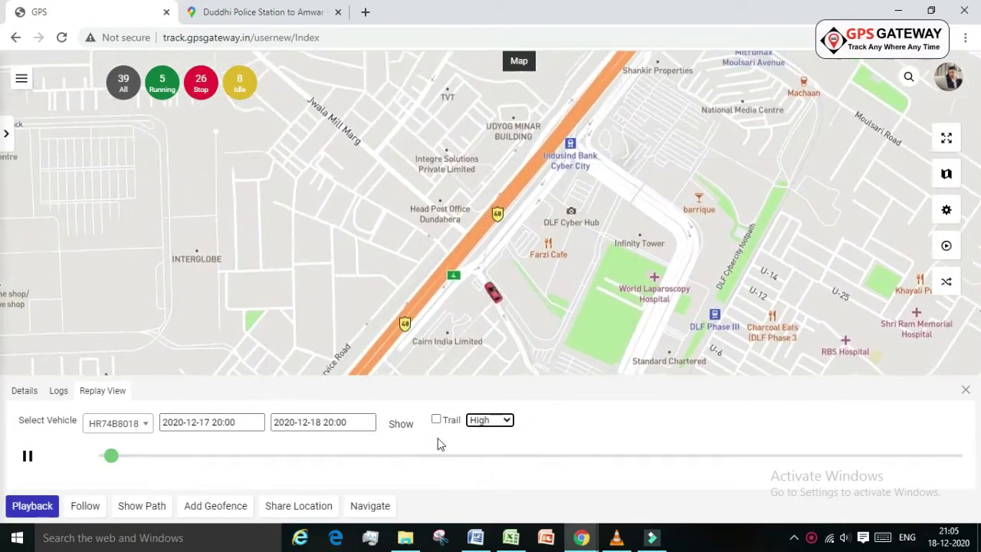
{"action": "left_click", "coordinate": [31, 459]}
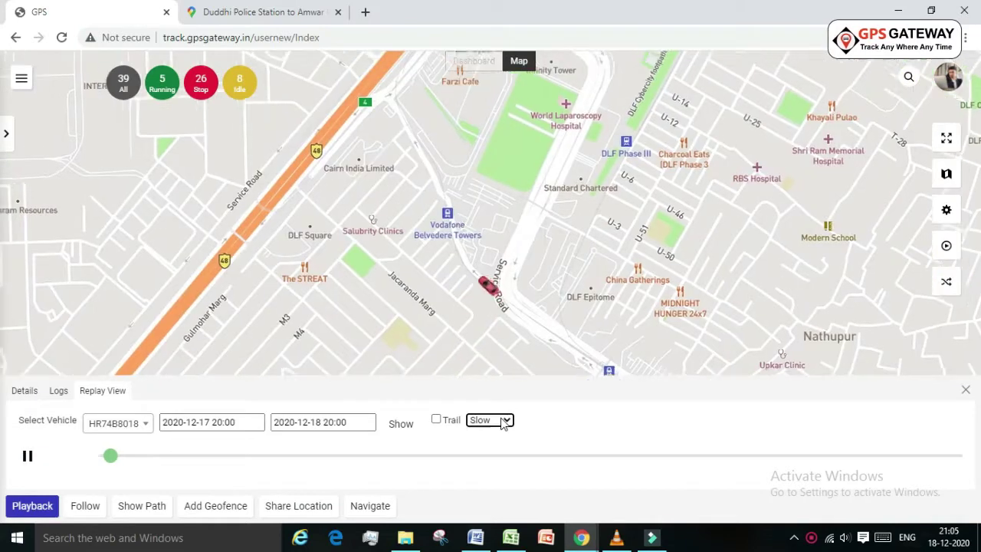
{"action": "left_click", "coordinate": [504, 422]}
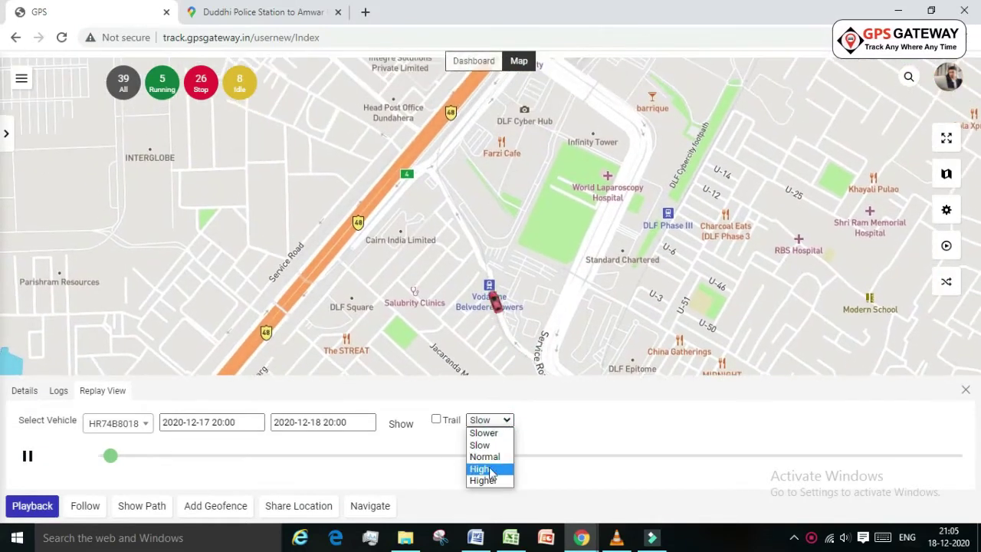
{"action": "left_click", "coordinate": [487, 468]}
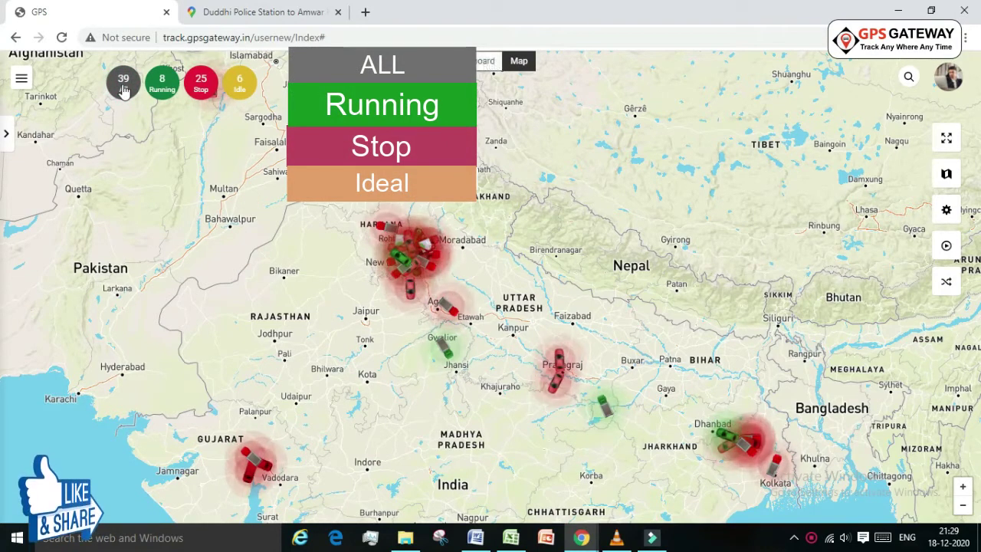
Filter the map by vehicle status to view the running, idle and stopped vehicles.
{"action": "left_click", "coordinate": [163, 83]}
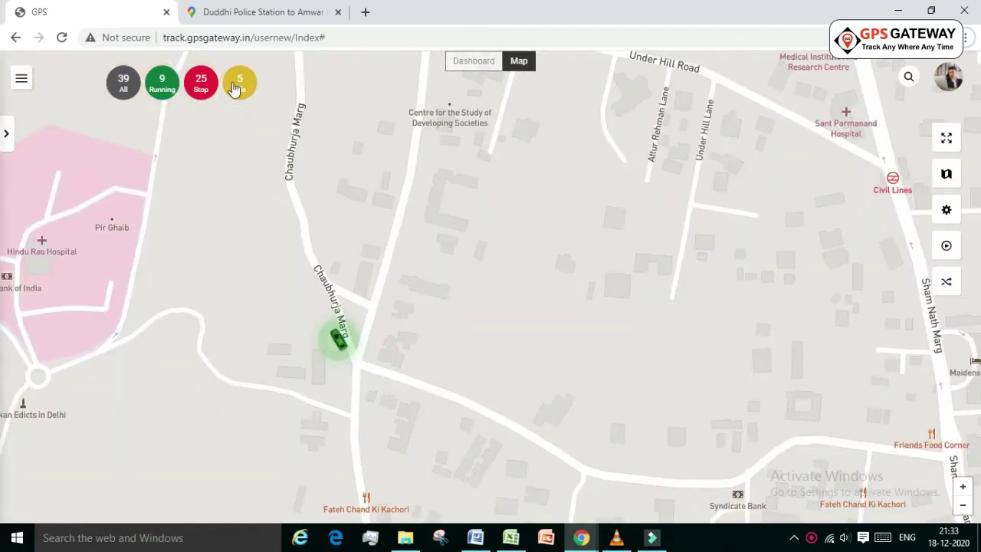
{"action": "left_click", "coordinate": [236, 85]}
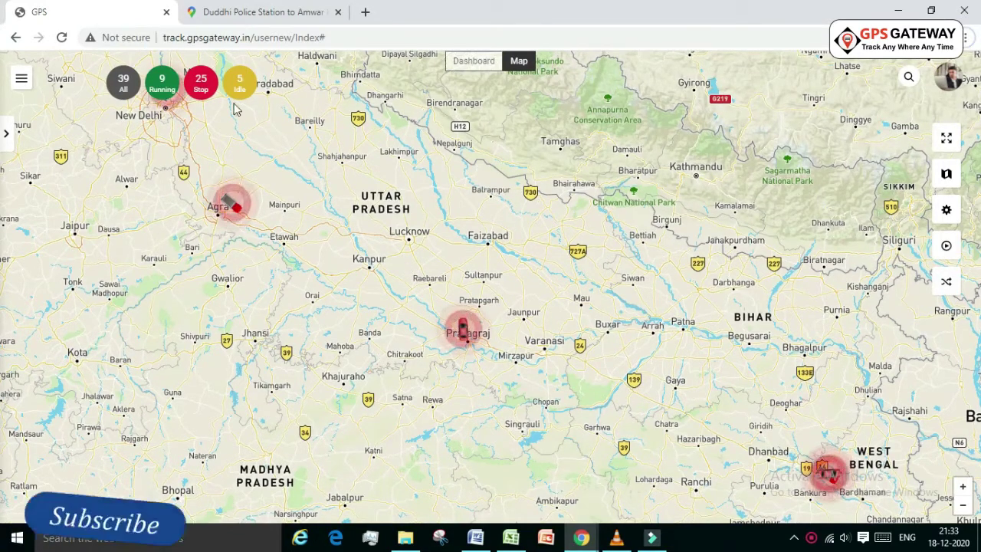
{"action": "left_click", "coordinate": [201, 85]}
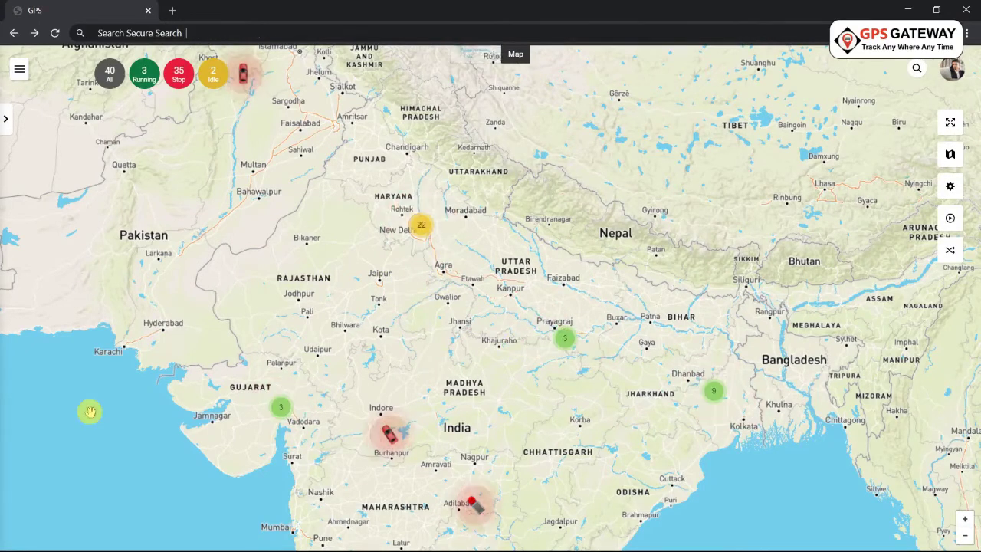
{"action": "left_click", "coordinate": [9, 128]}
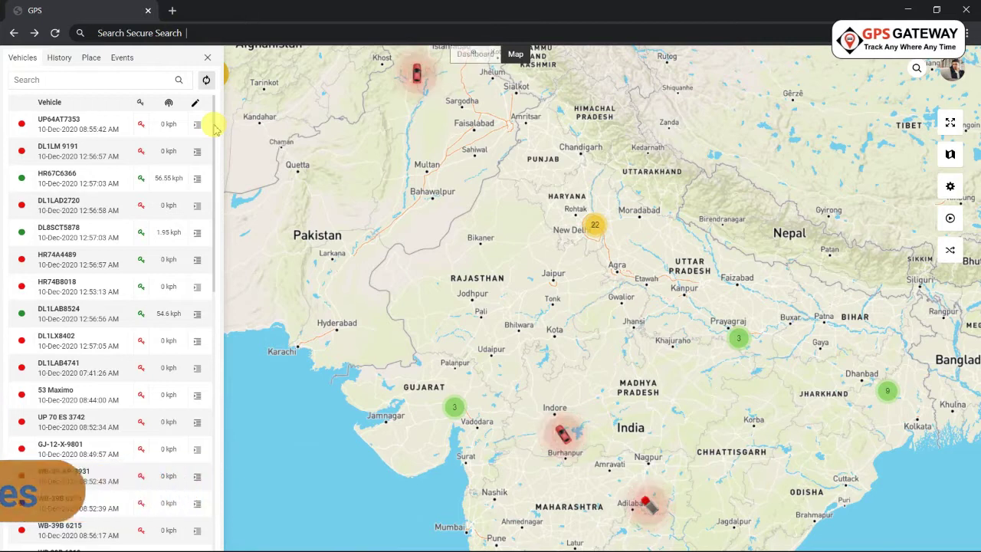
{"action": "left_click", "coordinate": [89, 157]}
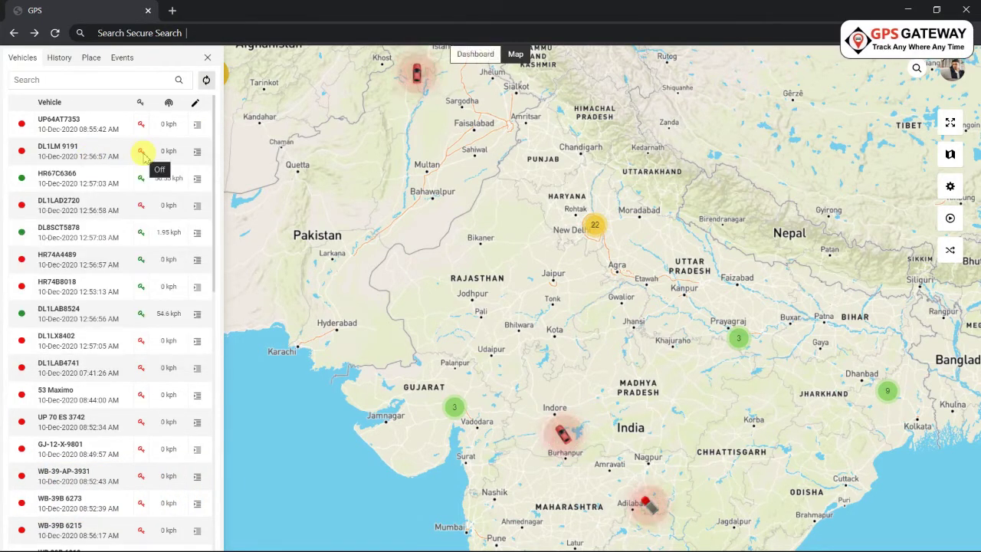
{"action": "left_click", "coordinate": [197, 184]}
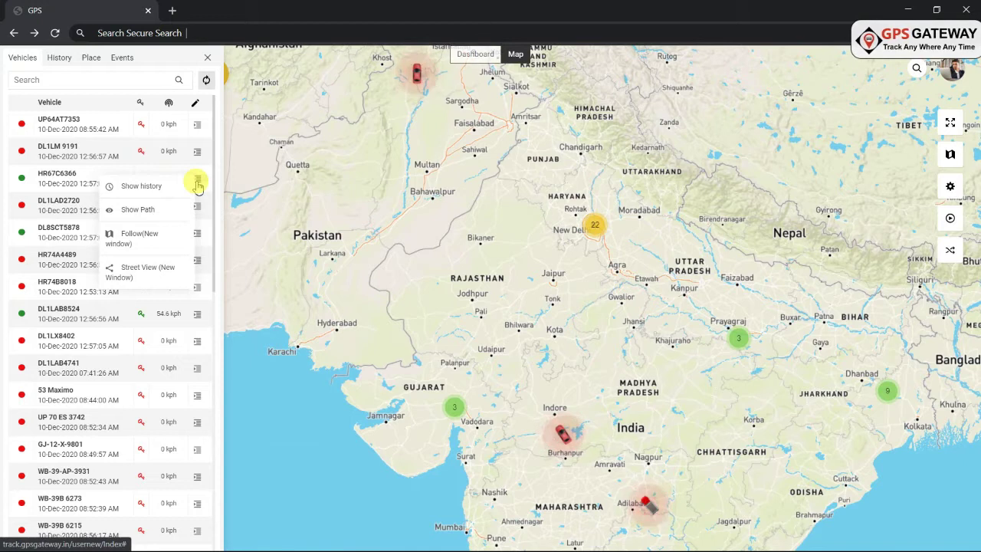
{"action": "left_click", "coordinate": [169, 214]}
{"action": "left_click", "coordinate": [134, 180]}
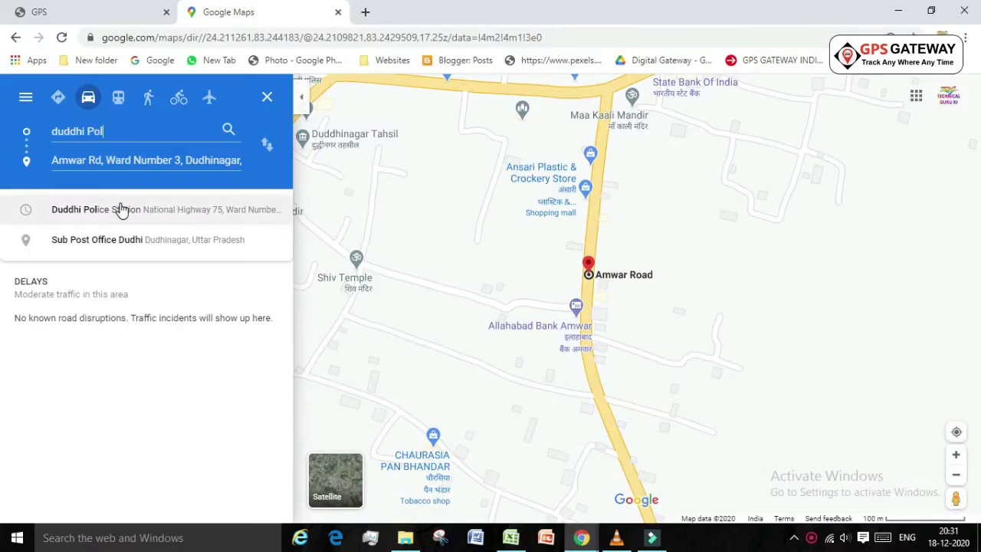
{"action": "left_click", "coordinate": [120, 208]}
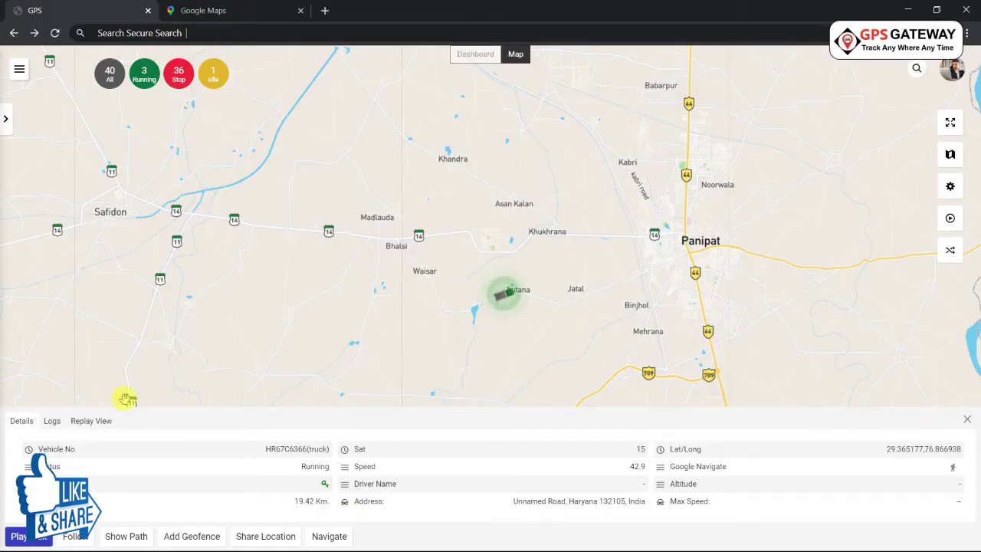
{"action": "left_click", "coordinate": [103, 423]}
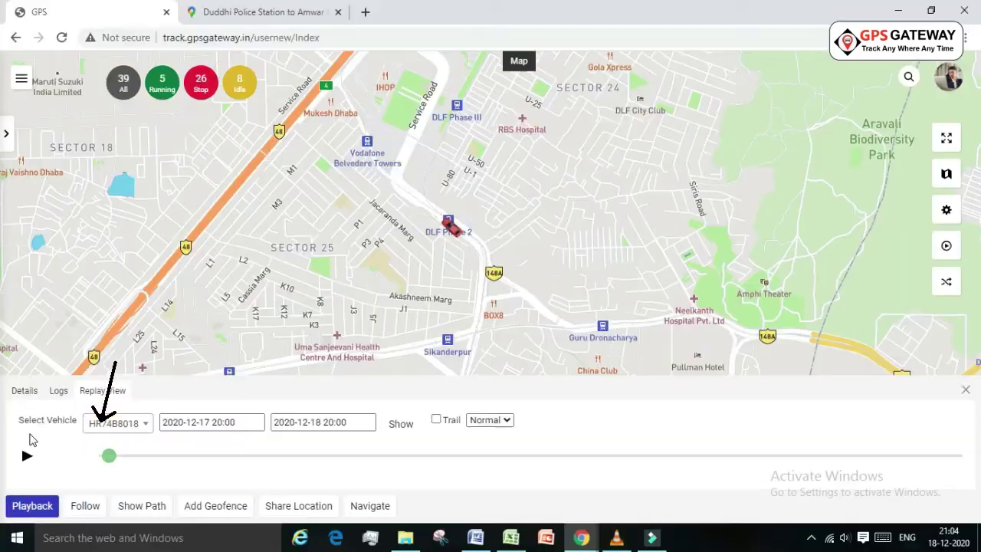
{"action": "left_click", "coordinate": [120, 431]}
{"action": "left_click", "coordinate": [126, 303]}
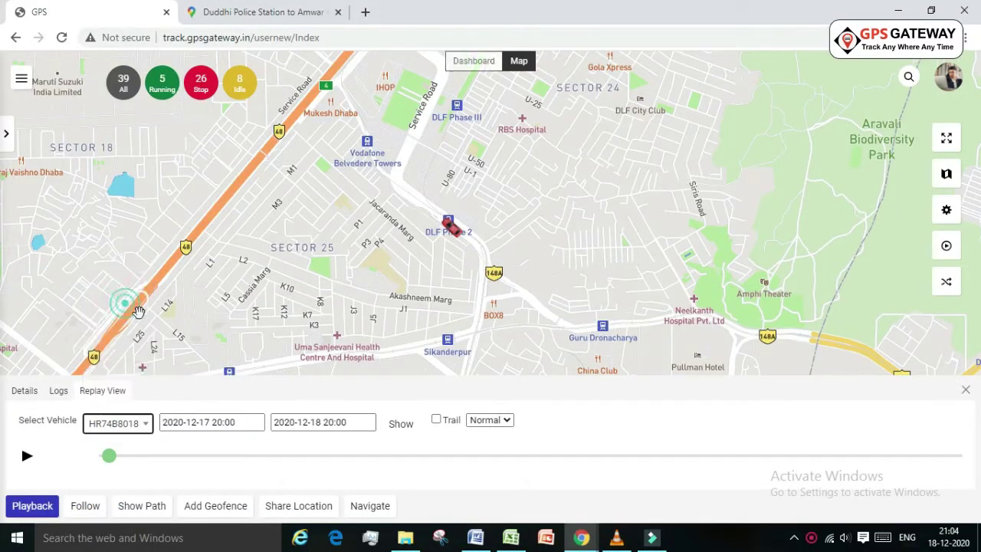
{"action": "left_click", "coordinate": [219, 427]}
{"action": "left_click", "coordinate": [273, 344]}
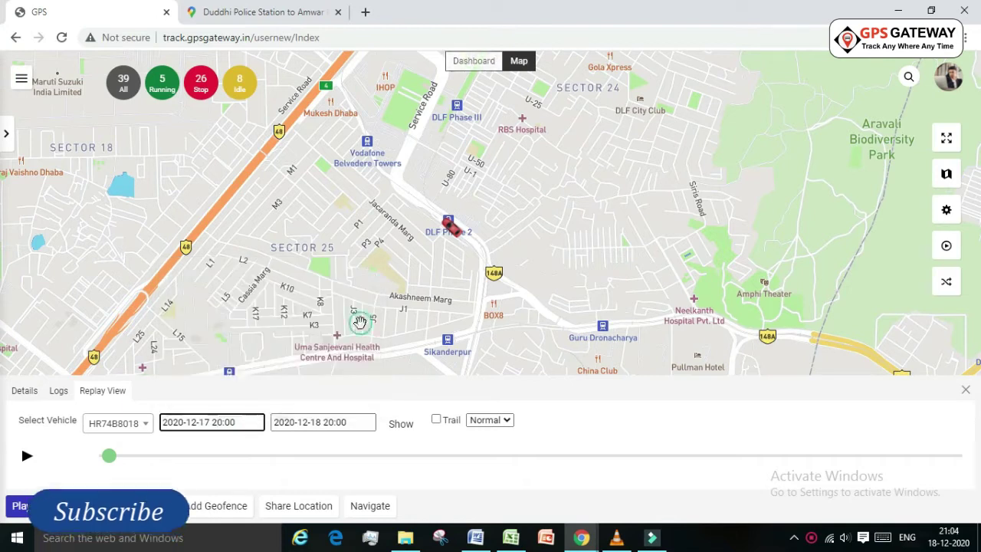
{"action": "left_click", "coordinate": [331, 422]}
{"action": "left_click", "coordinate": [406, 345]}
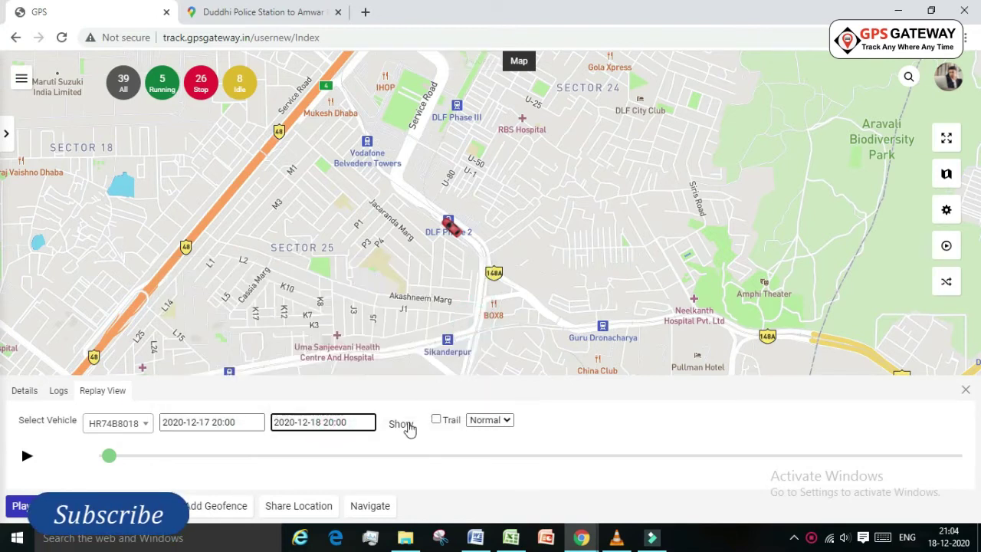
{"action": "left_click", "coordinate": [402, 424]}
{"action": "left_click", "coordinate": [489, 420]}
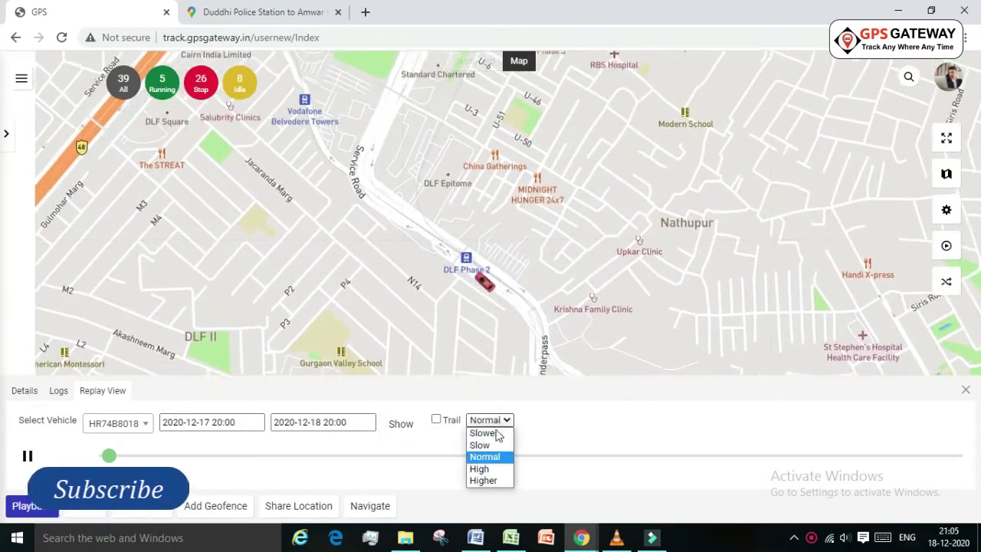
{"action": "left_click", "coordinate": [483, 443]}
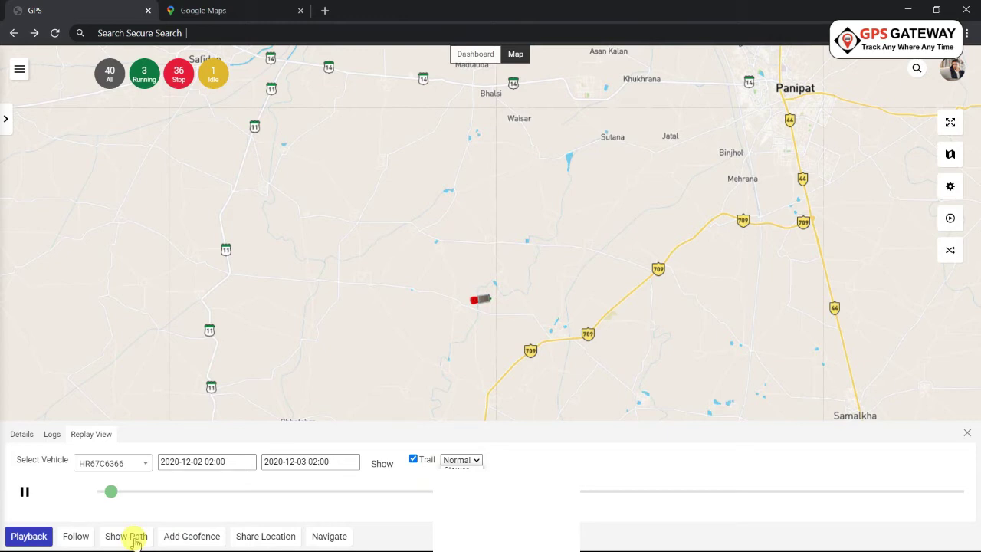
{"action": "left_click", "coordinate": [126, 536]}
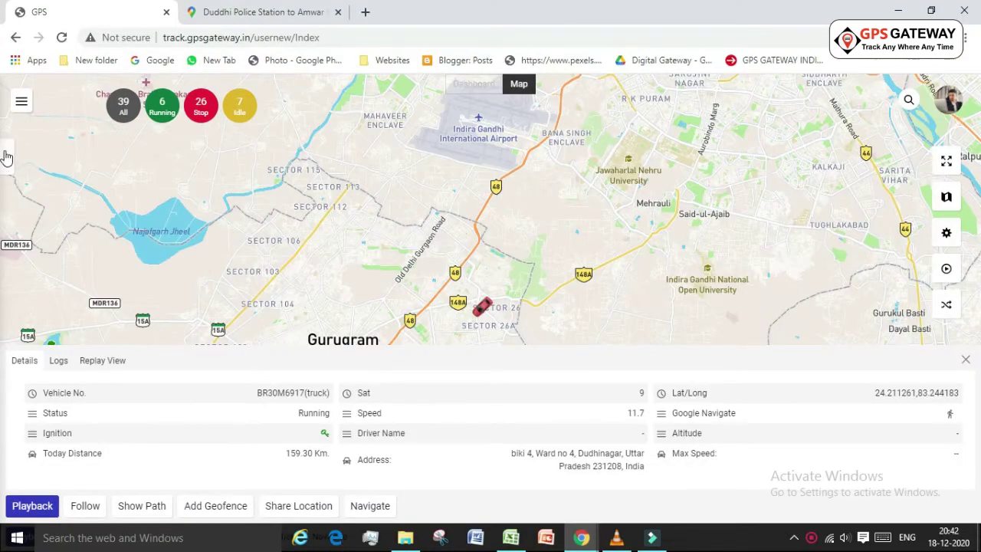
{"action": "left_click", "coordinate": [6, 161]}
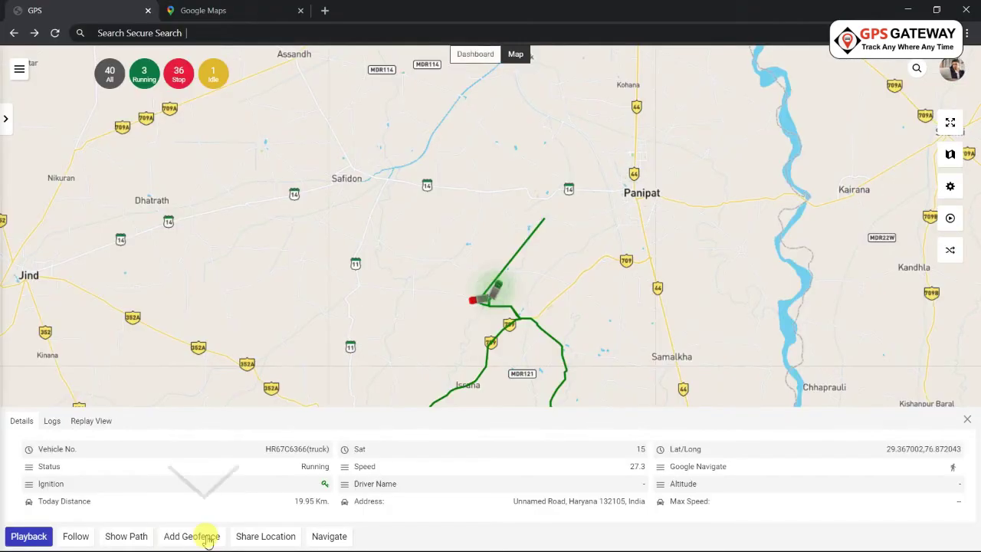
{"action": "left_click", "coordinate": [195, 535]}
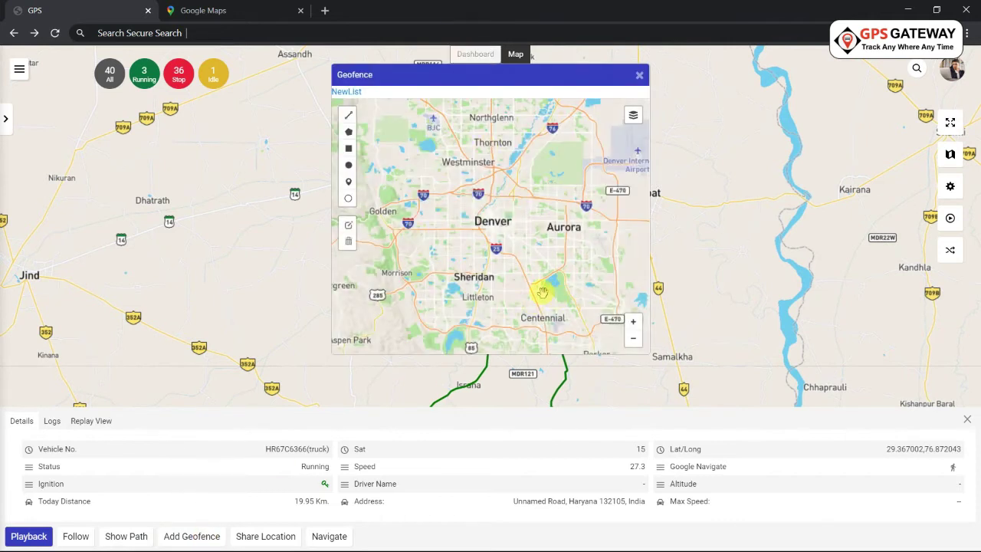
{"action": "left_click", "coordinate": [640, 79]}
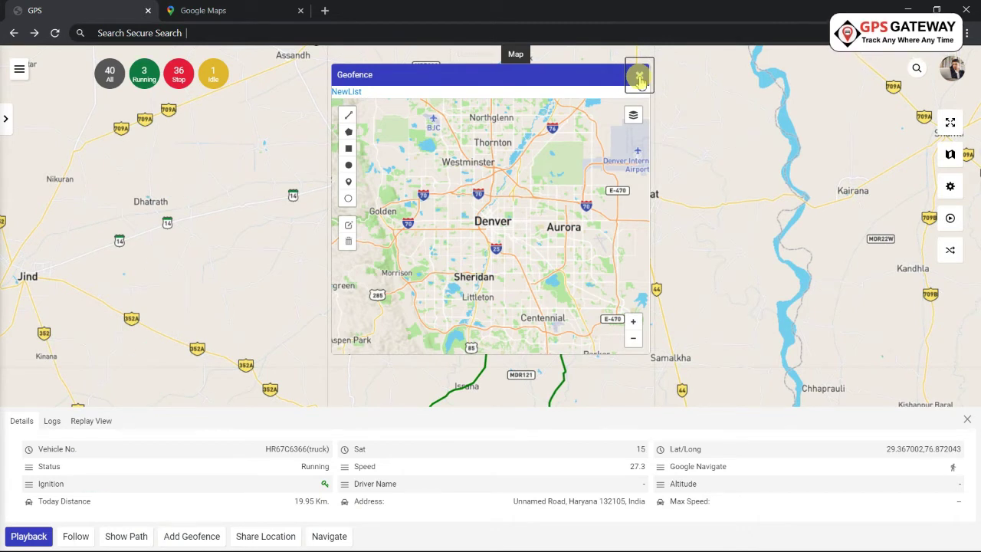
{"action": "left_click", "coordinate": [640, 79]}
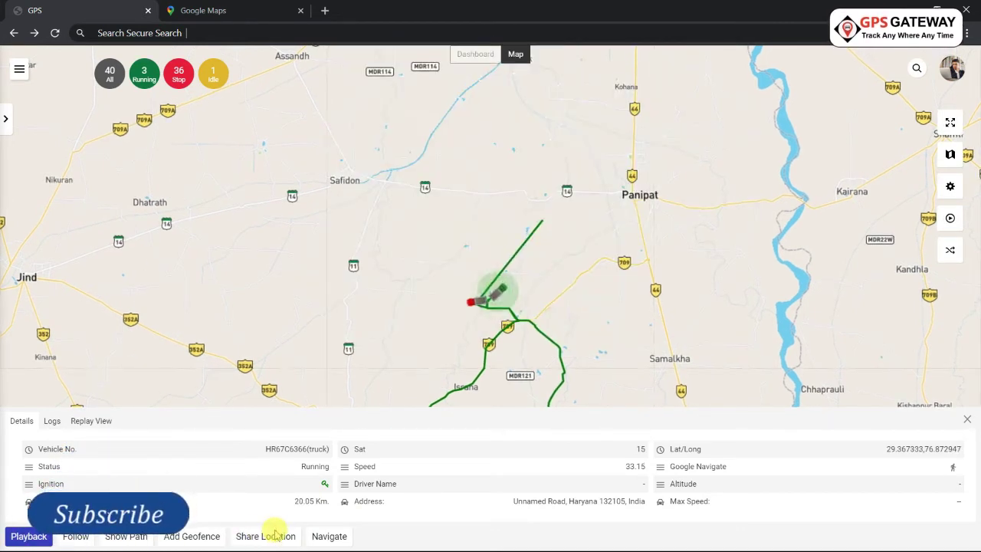
{"action": "left_click", "coordinate": [263, 534]}
{"action": "left_click_drag", "start_coordinate": [344, 97], "coordinate": [625, 93]}
{"action": "left_click", "coordinate": [625, 92]}
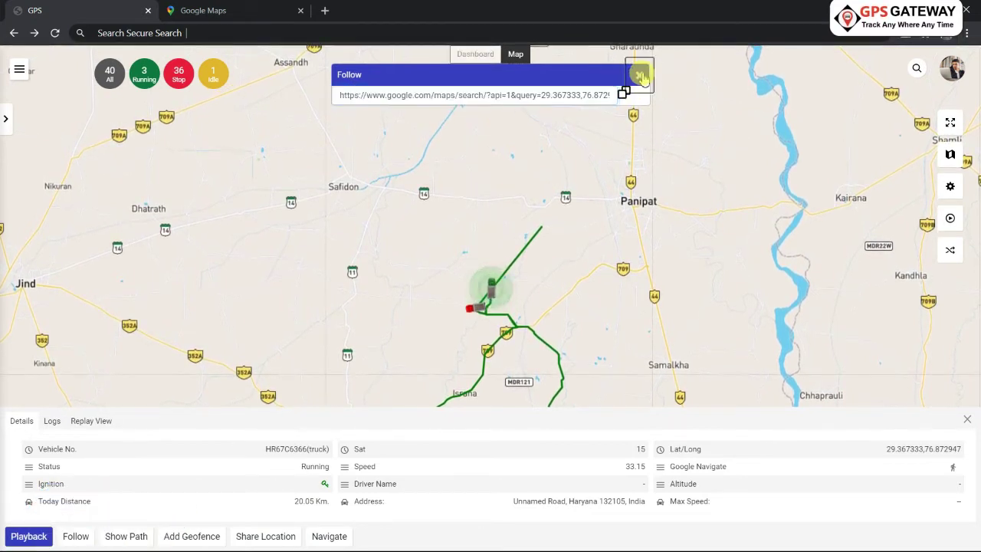
{"action": "left_click", "coordinate": [639, 75]}
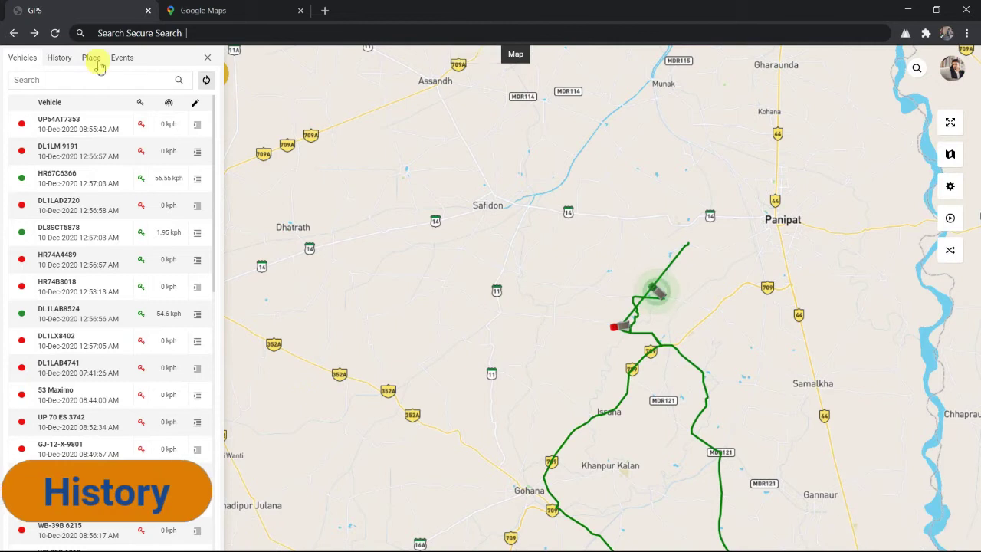
{"action": "left_click", "coordinate": [61, 65]}
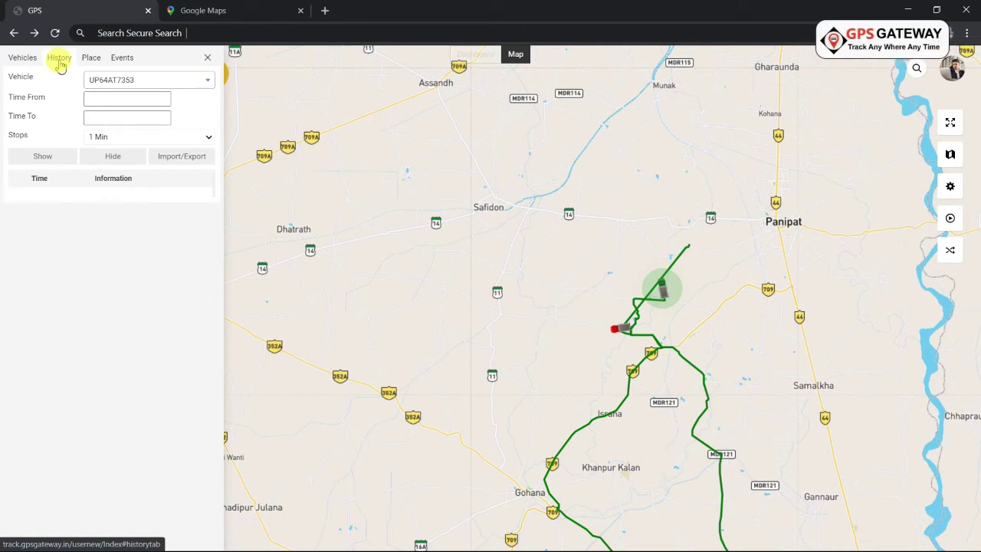
{"action": "left_click", "coordinate": [205, 89]}
{"action": "left_click", "coordinate": [145, 160]}
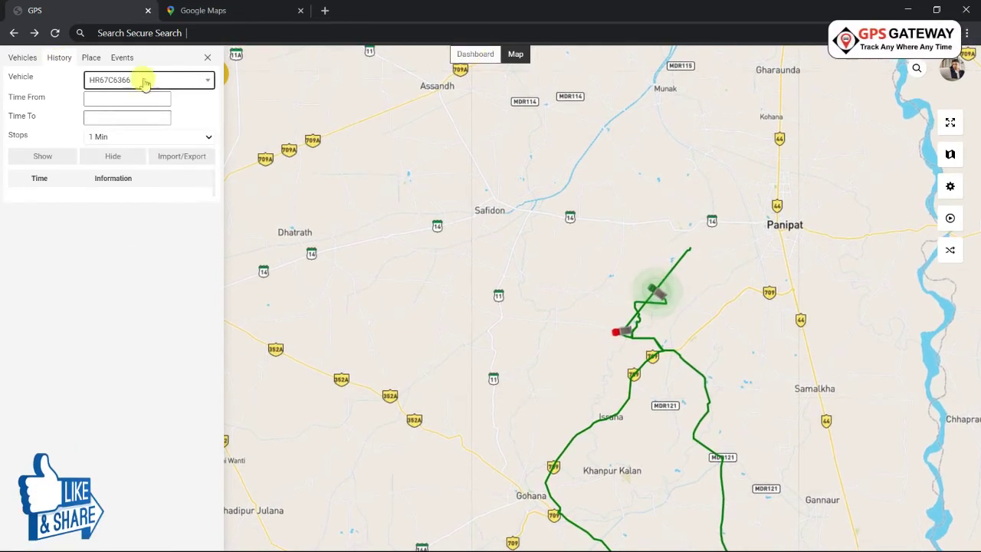
{"action": "left_click", "coordinate": [136, 98]}
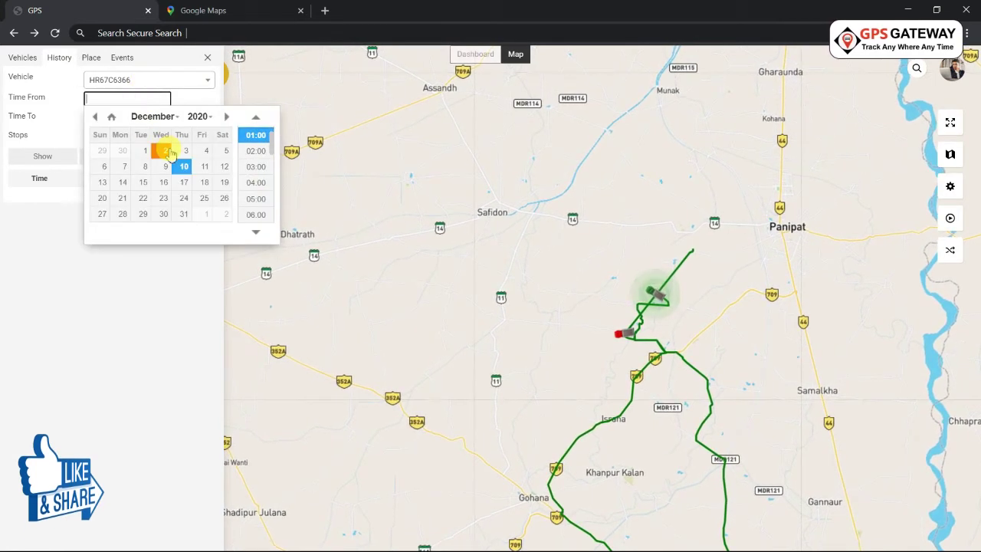
{"action": "left_click", "coordinate": [166, 151]}
{"action": "left_click", "coordinate": [256, 151]}
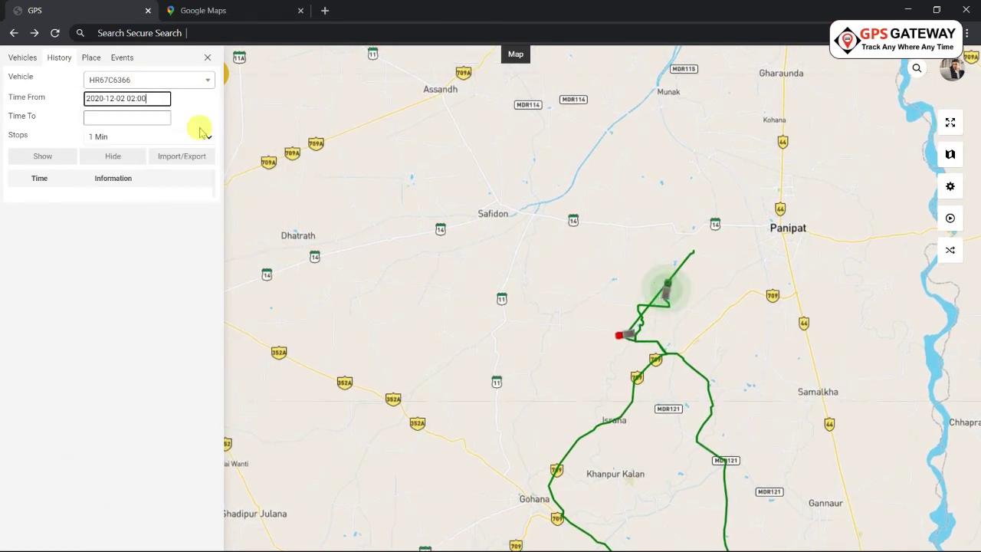
{"action": "left_click", "coordinate": [151, 115]}
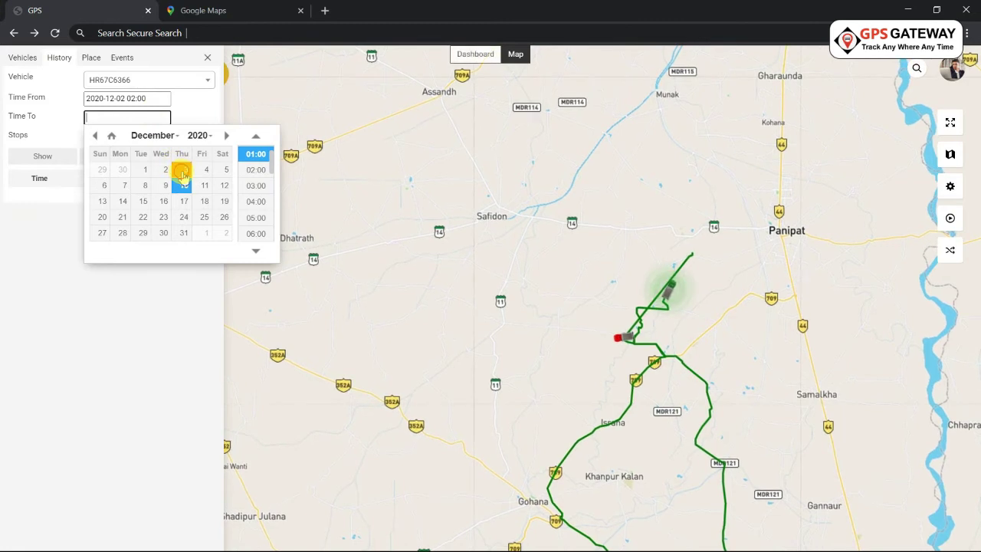
{"action": "left_click", "coordinate": [186, 170]}
{"action": "left_click", "coordinate": [257, 169]}
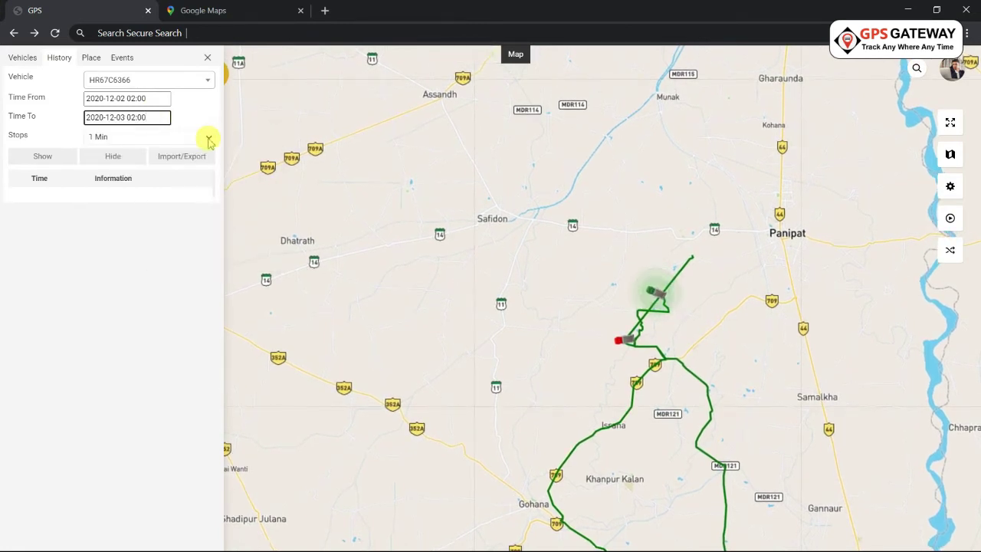
Show the vehicle's history with stops of 5 Min, review the stop list, and open the events view.
{"action": "left_click", "coordinate": [208, 137]}
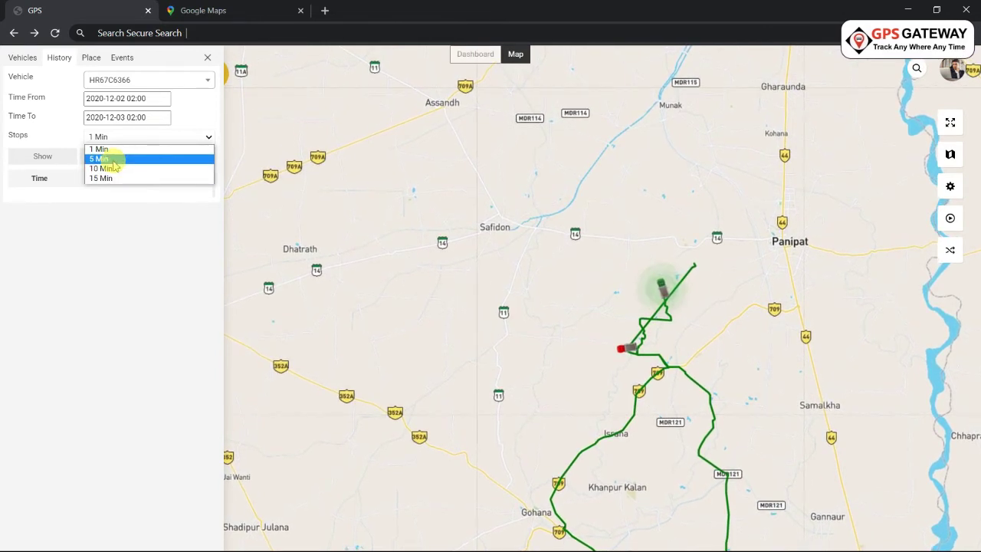
{"action": "left_click", "coordinate": [111, 160]}
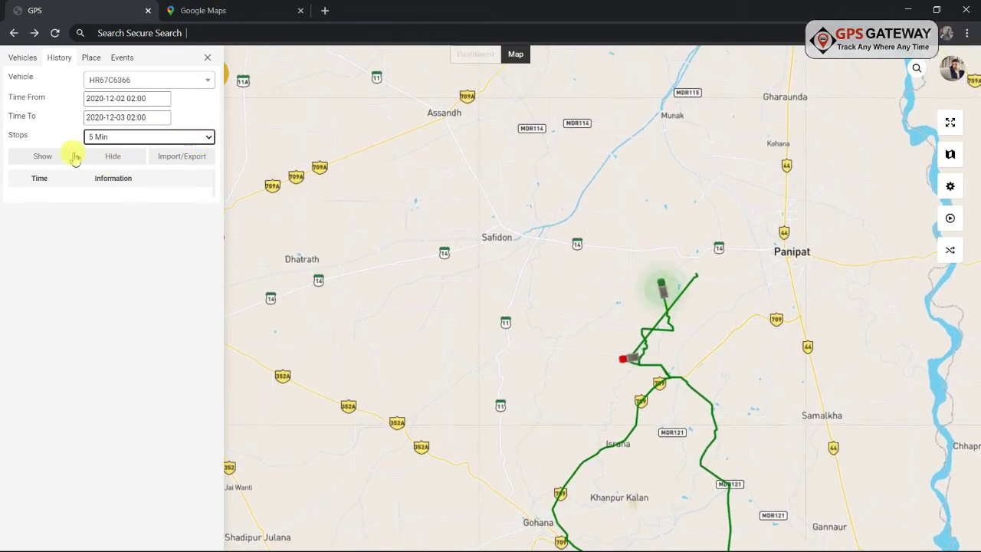
{"action": "left_click", "coordinate": [44, 158]}
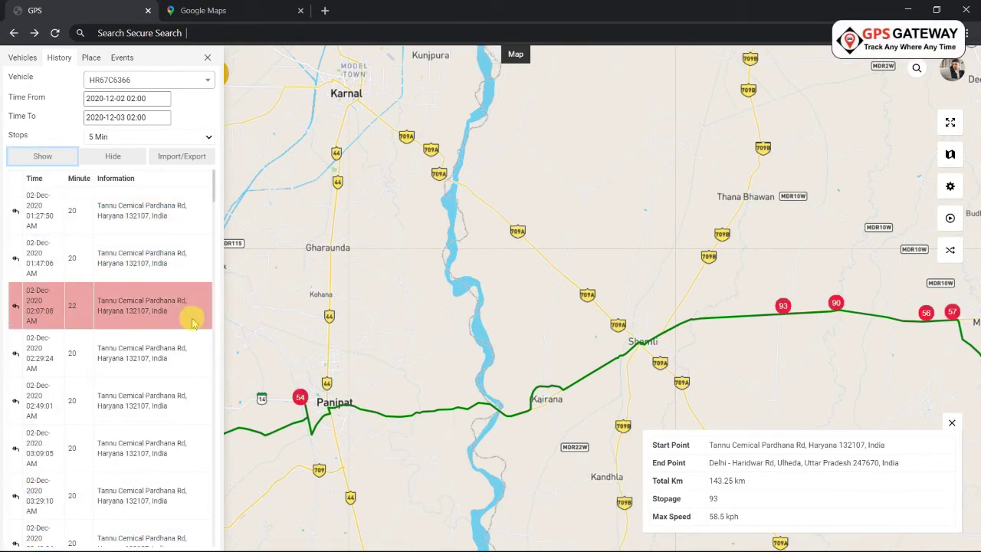
{"action": "scroll", "coordinate": [159, 467], "scroll_direction": "down", "scroll_amount": 15}
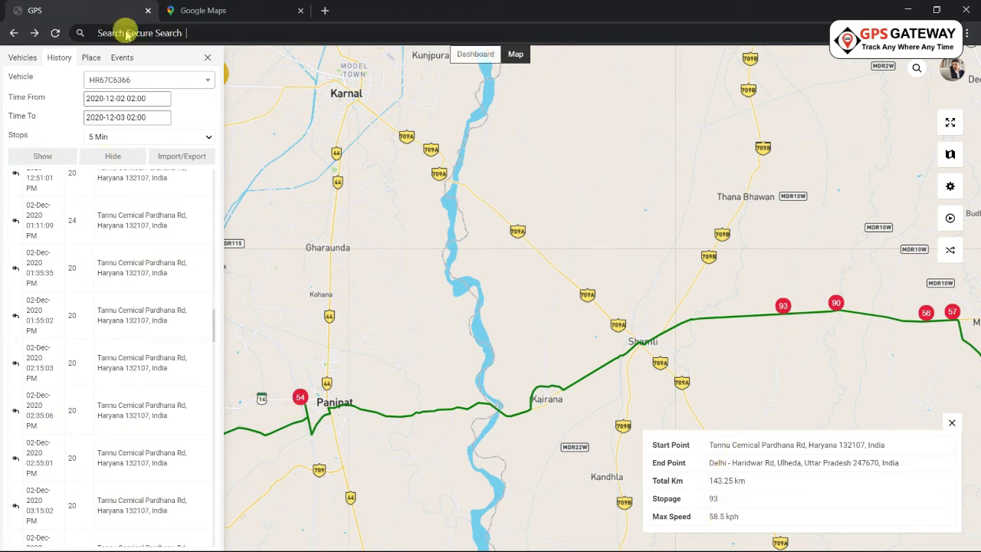
{"action": "left_click", "coordinate": [122, 58]}
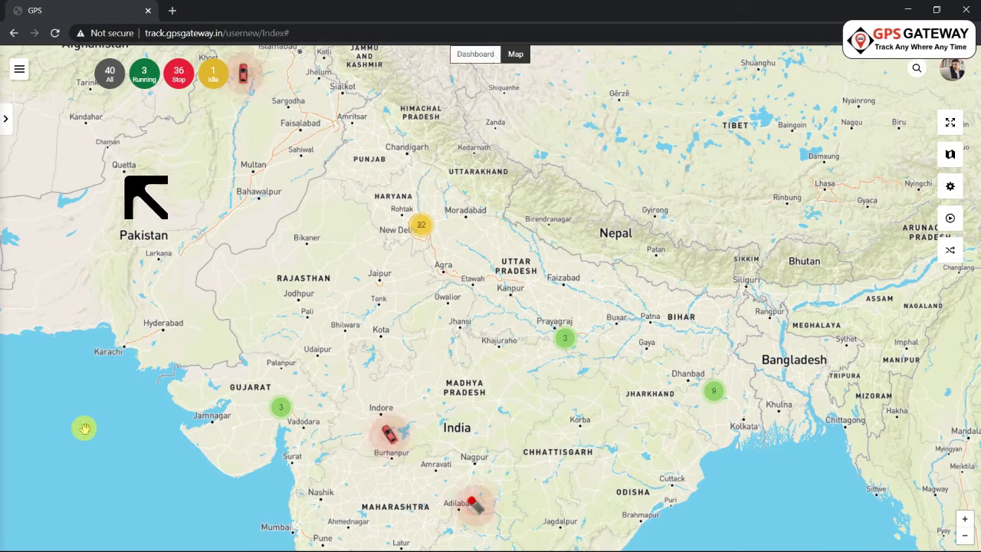
Open the theme customization, explore its highlight colour and icon options, and save the theme settings.
{"action": "left_click", "coordinate": [22, 70]}
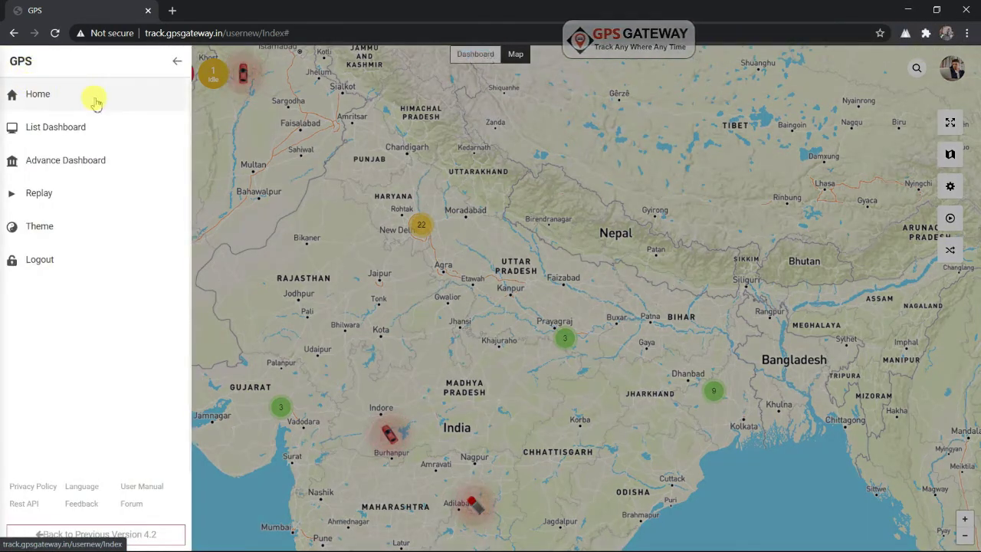
{"action": "left_click", "coordinate": [111, 233]}
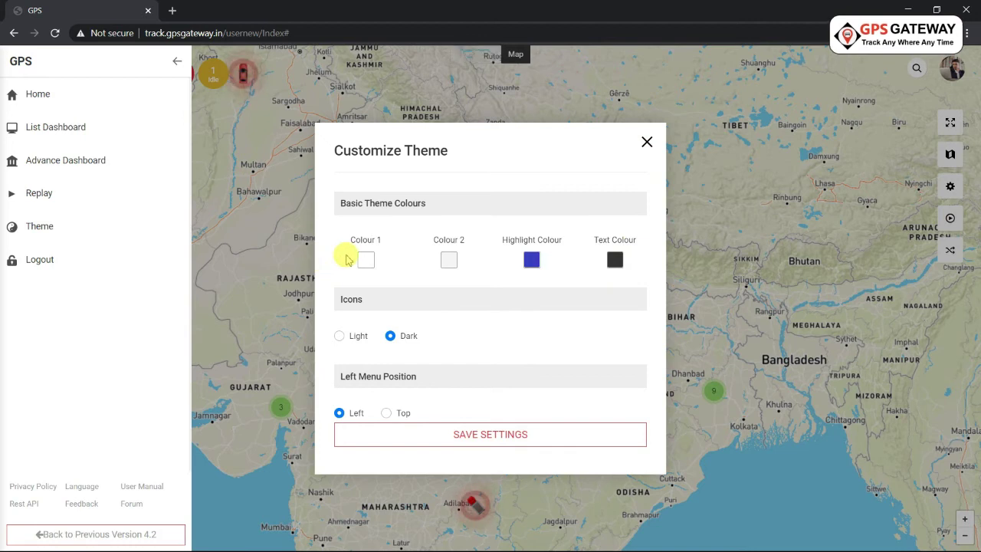
{"action": "left_click", "coordinate": [533, 261]}
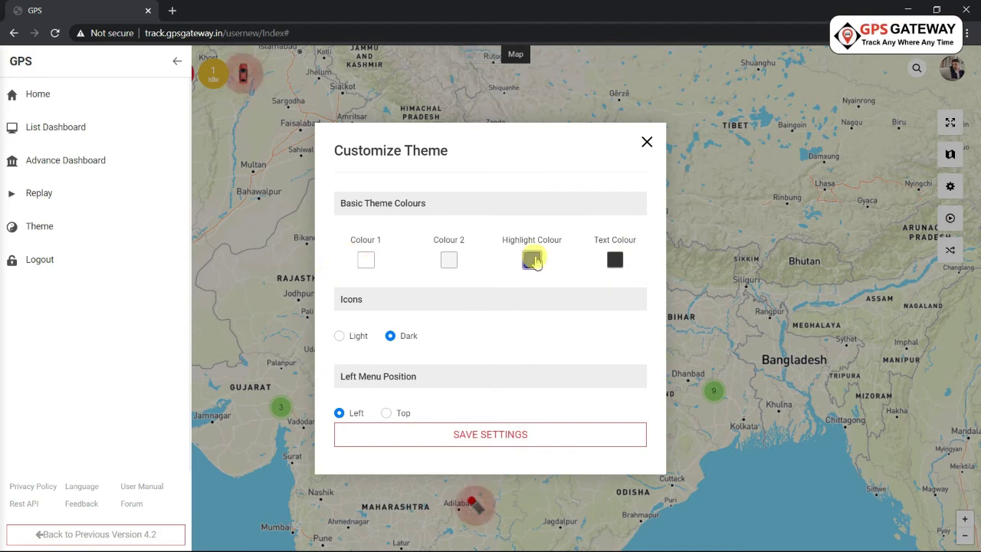
{"action": "left_click", "coordinate": [344, 338]}
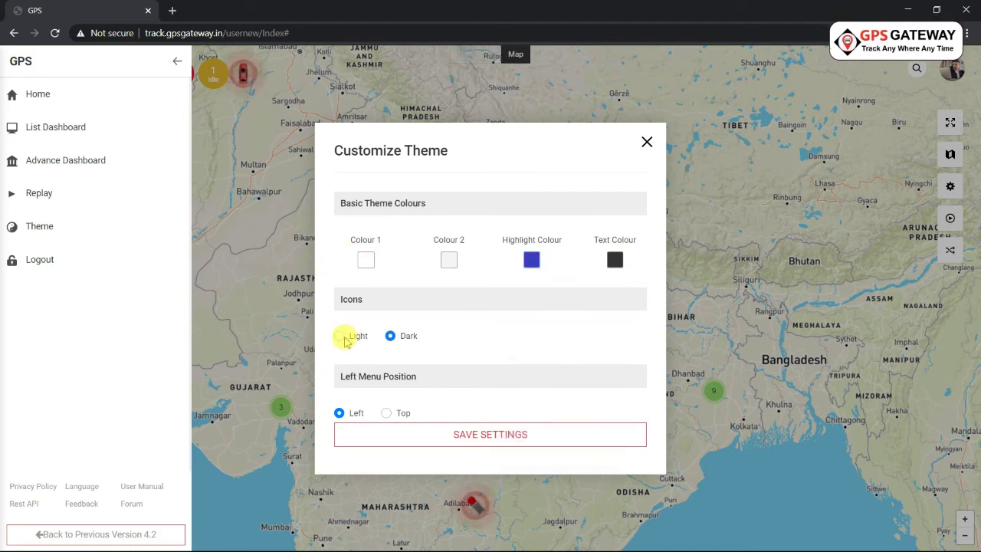
{"action": "left_click", "coordinate": [558, 446]}
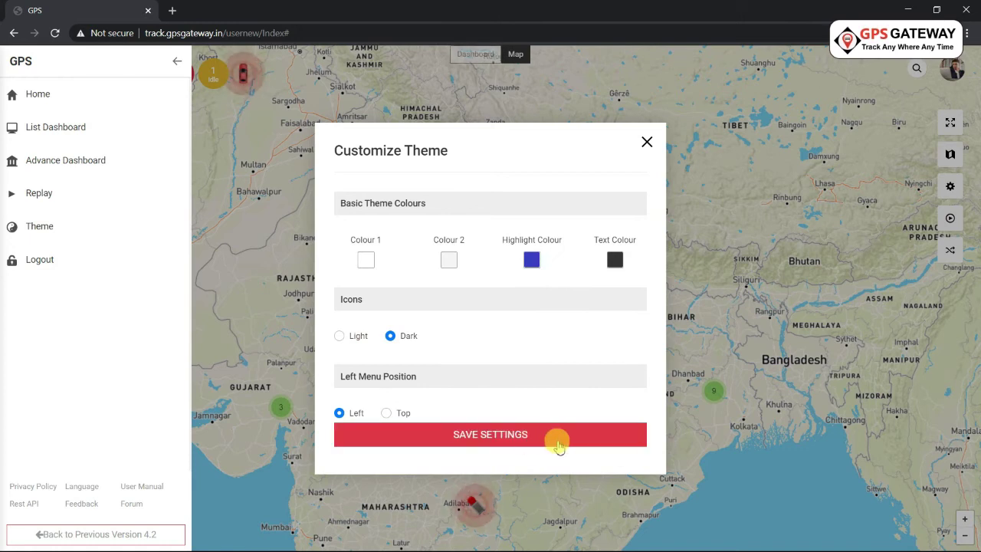
{"action": "left_click", "coordinate": [557, 444]}
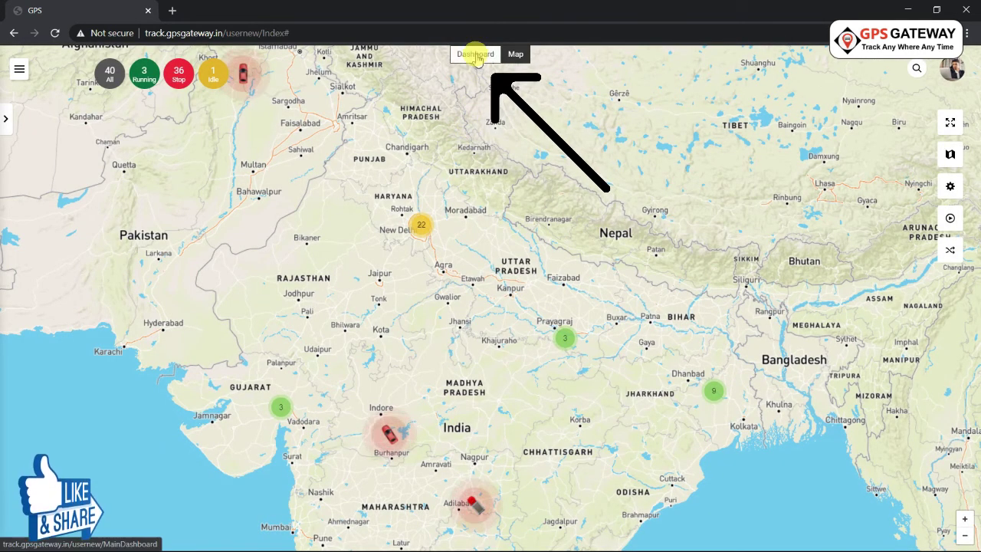
Open the dashboard and examine the running status, vehicle status and vehicle driven charts.
{"action": "left_click", "coordinate": [476, 56]}
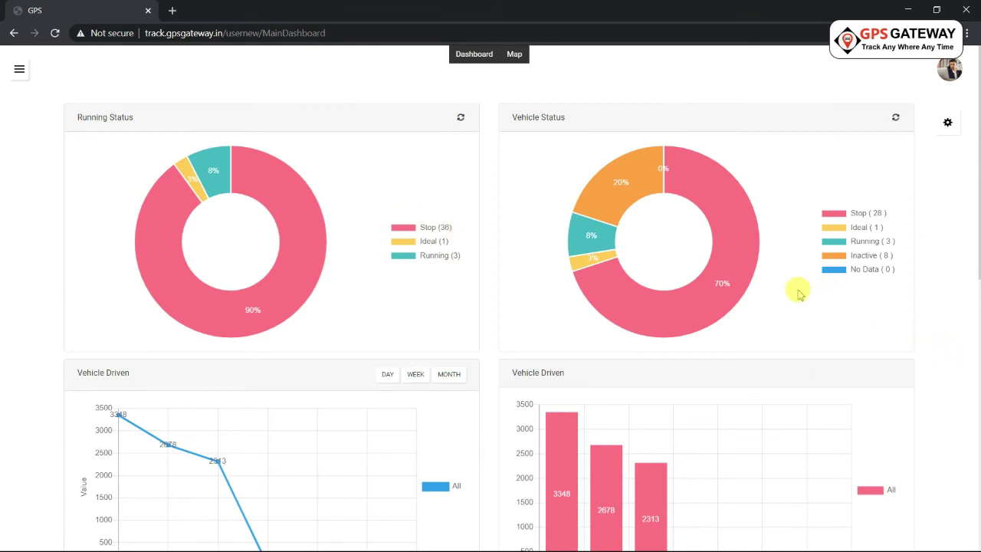
{"action": "scroll", "coordinate": [491, 340], "scroll_direction": "down", "scroll_amount": 3}
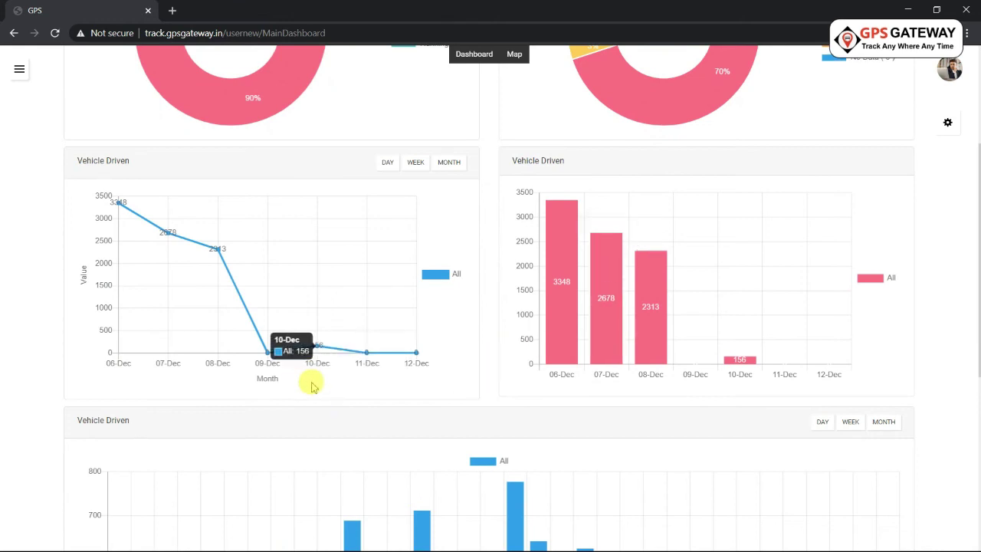
{"action": "scroll", "coordinate": [475, 374], "scroll_direction": "down", "scroll_amount": 3}
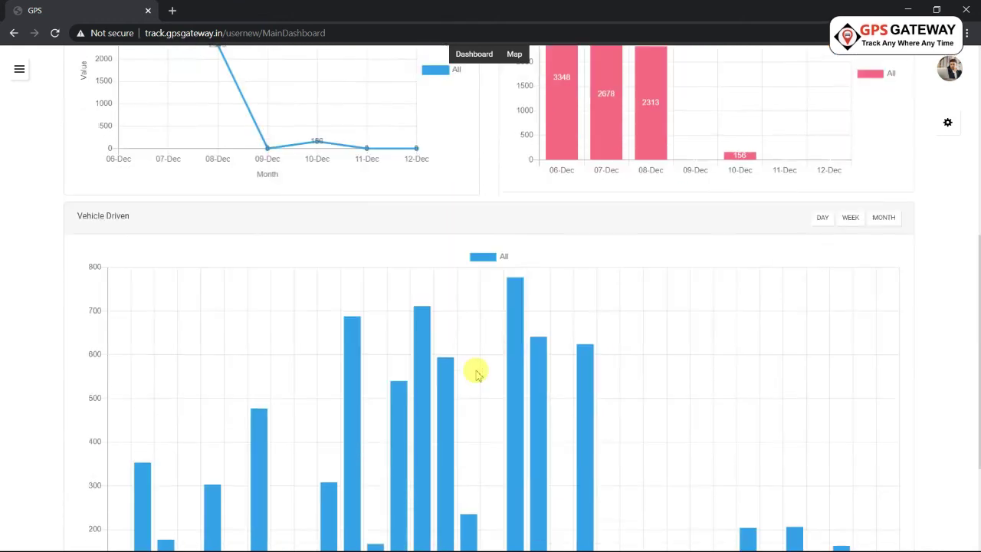
{"action": "scroll", "coordinate": [476, 374], "scroll_direction": "down", "scroll_amount": 2}
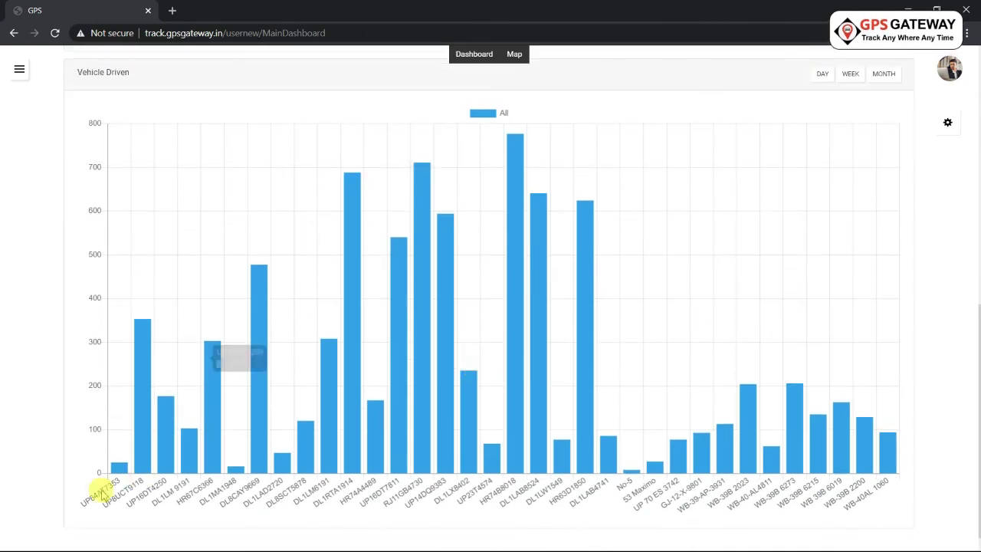